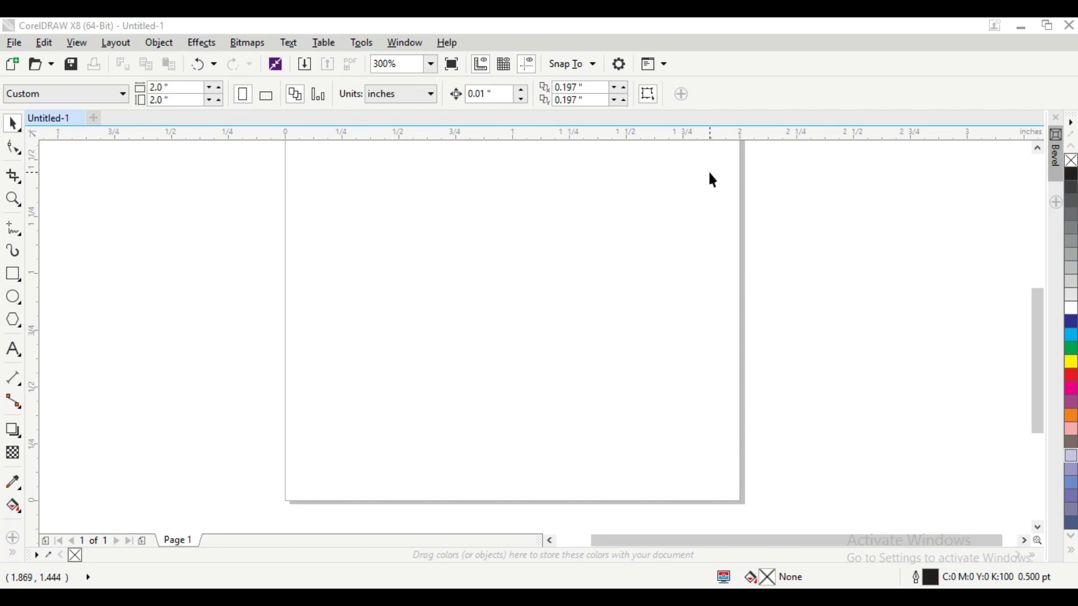
Step: Import sea-sky-sunset-water.jpg and place it at its full 13.377 × 8.917 in size
{"action": "scroll", "coordinate": [600, 259], "scroll_direction": "down", "scroll_amount": 2}
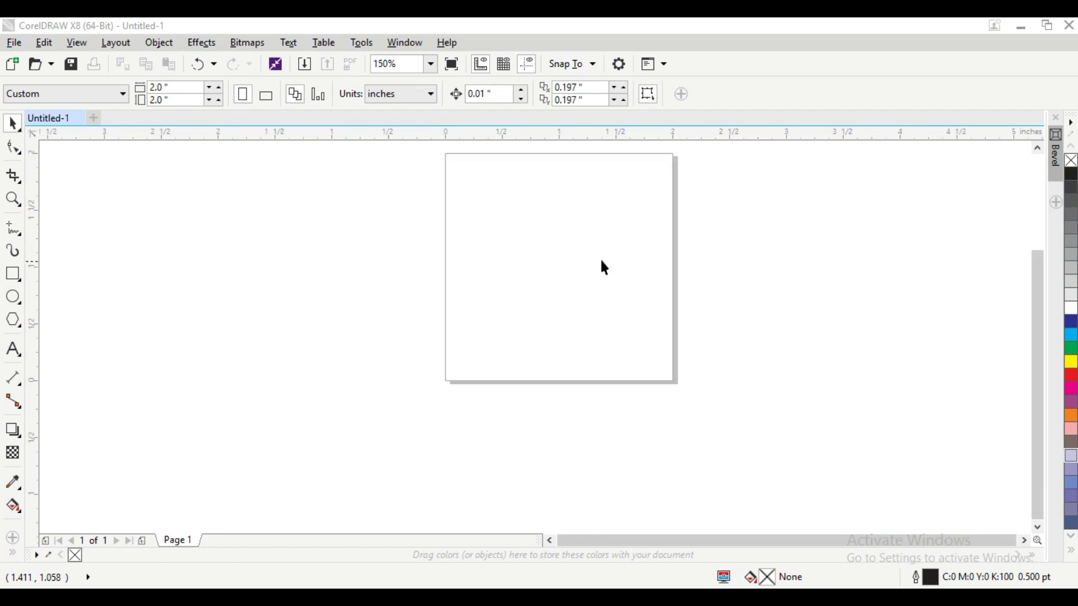
{"action": "scroll", "coordinate": [551, 243], "scroll_direction": "up", "scroll_amount": 2}
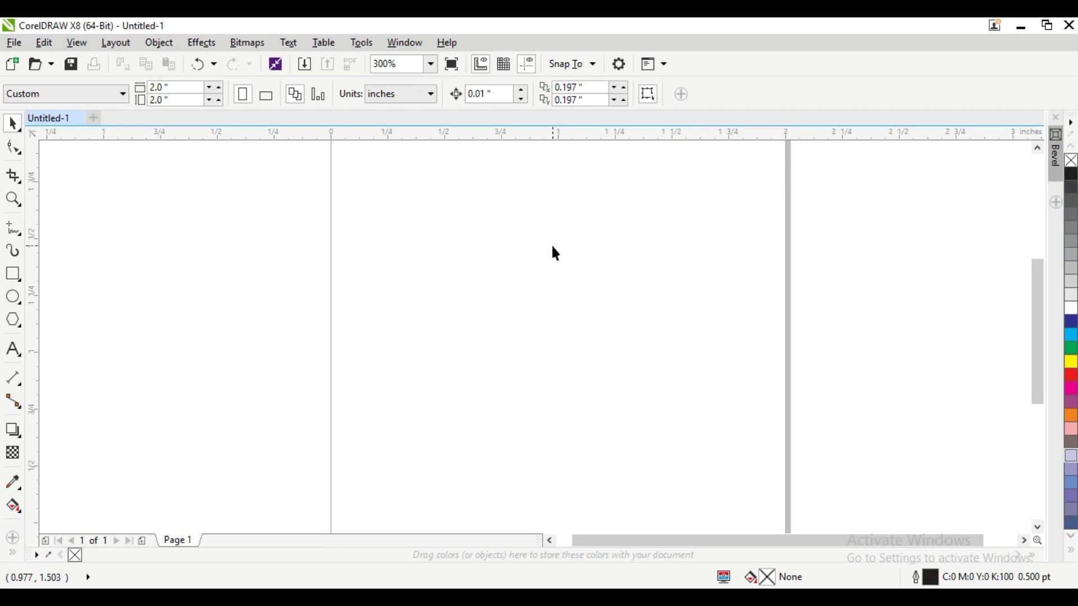
{"action": "scroll", "coordinate": [553, 236], "scroll_direction": "down", "scroll_amount": 2}
{"action": "scroll", "coordinate": [558, 209], "scroll_direction": "up", "scroll_amount": 2}
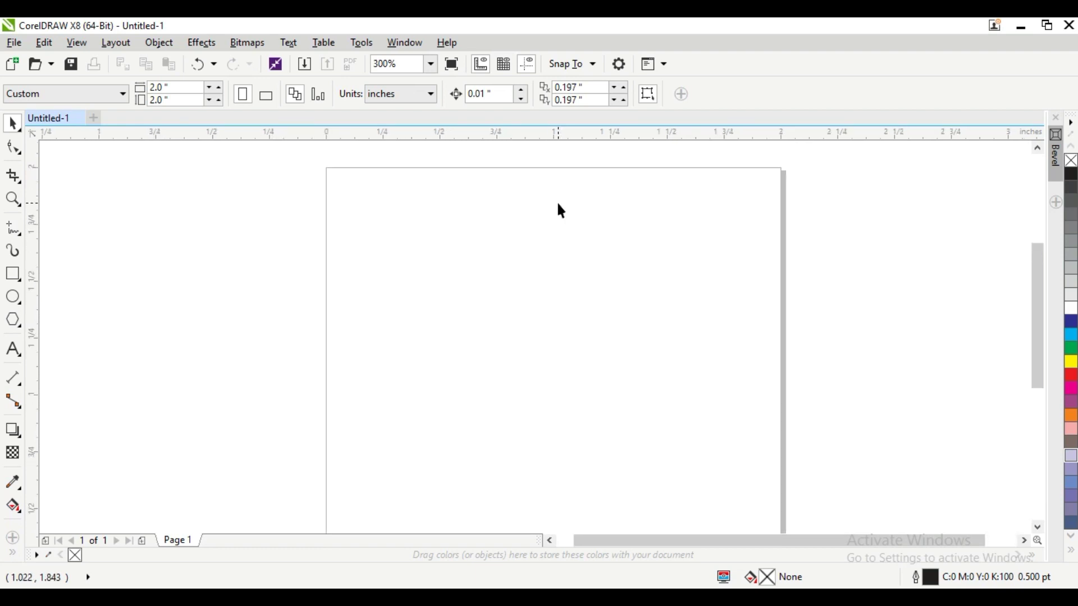
{"action": "scroll", "coordinate": [558, 209], "scroll_direction": "down", "scroll_amount": 2}
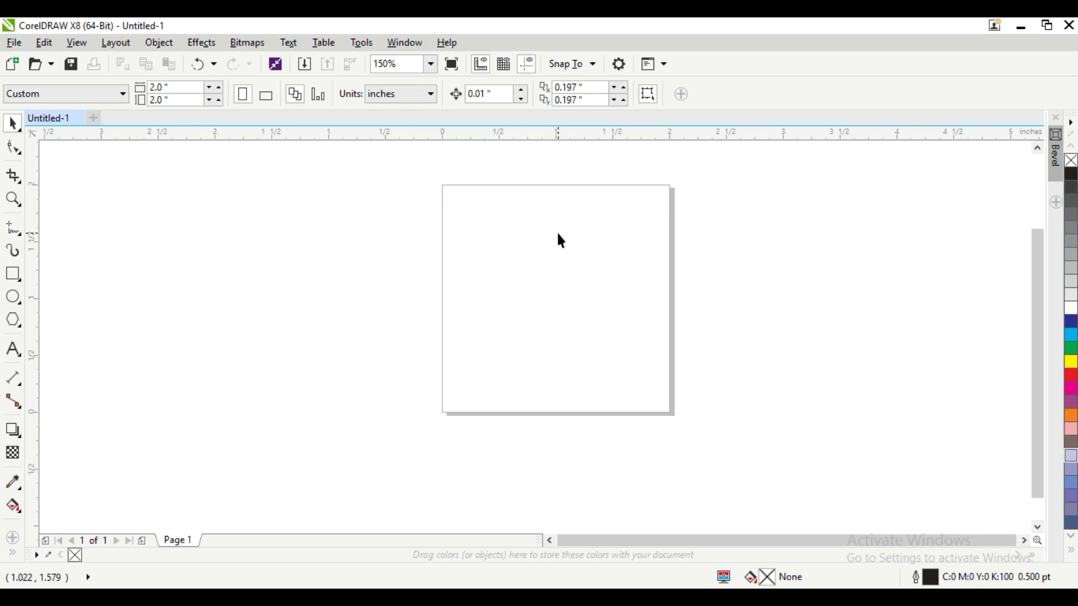
{"action": "left_click", "coordinate": [305, 66]}
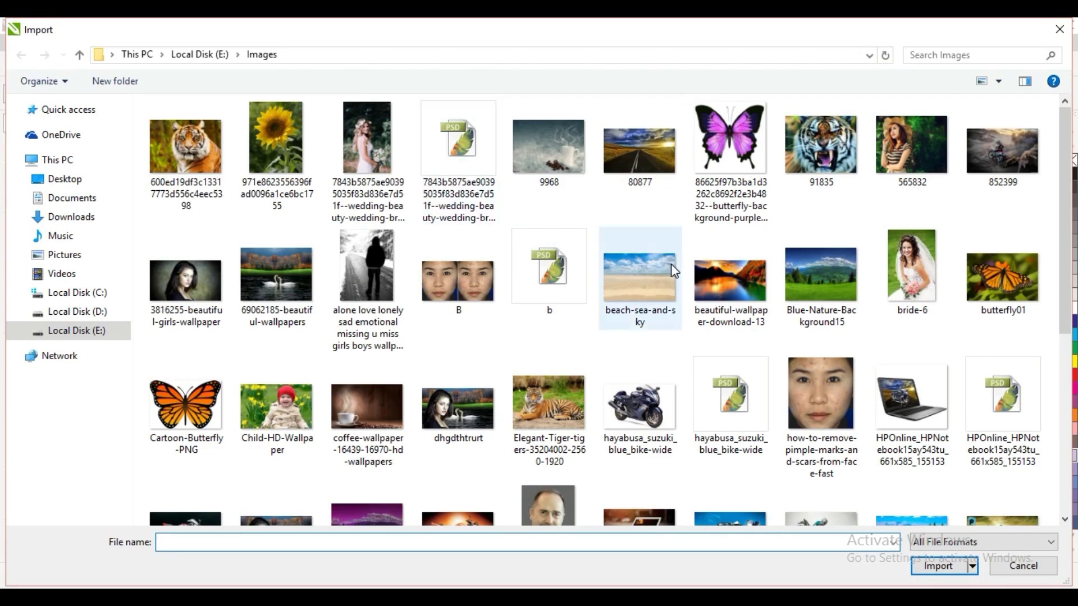
{"action": "scroll", "coordinate": [672, 264], "scroll_direction": "down", "scroll_amount": 5}
{"action": "double_click", "coordinate": [823, 373]}
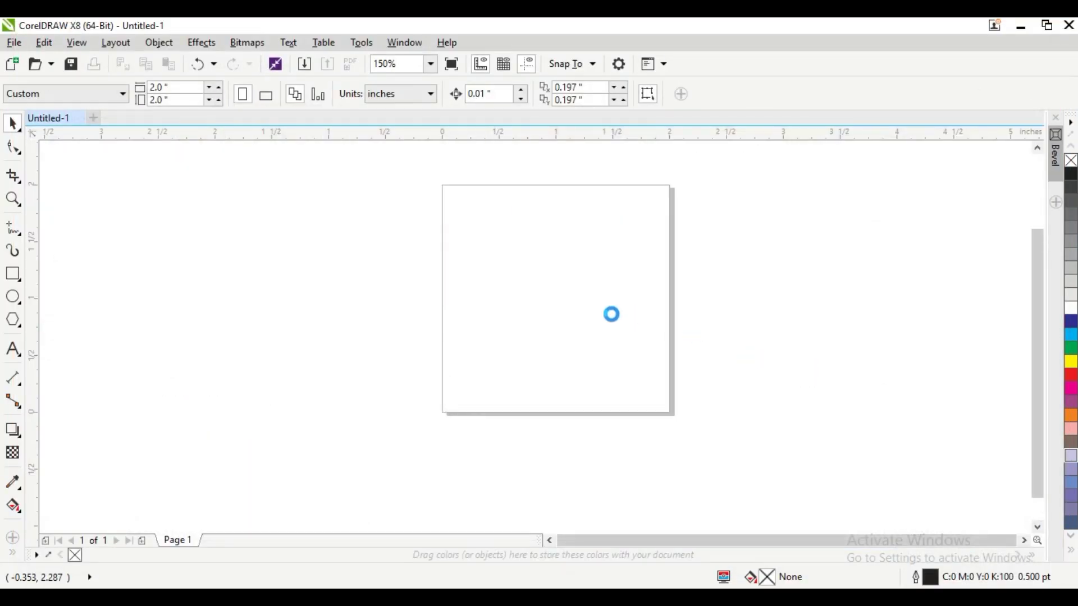
{"action": "left_click", "coordinate": [567, 289]}
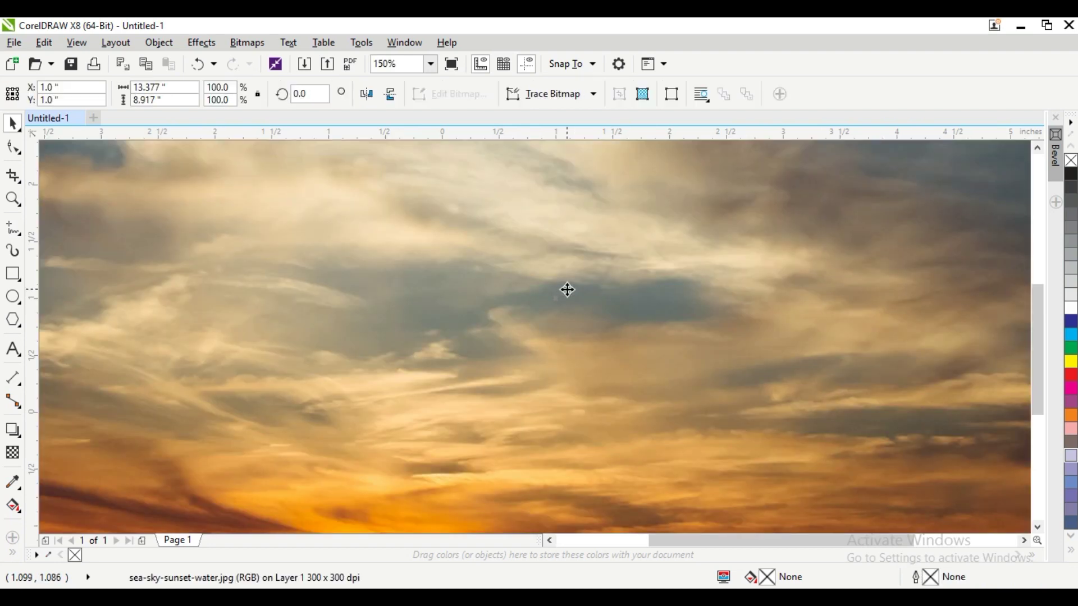
Step: Zoom out and scale the sunset photo to 6 inches wide
{"action": "left_click", "coordinate": [14, 199]}
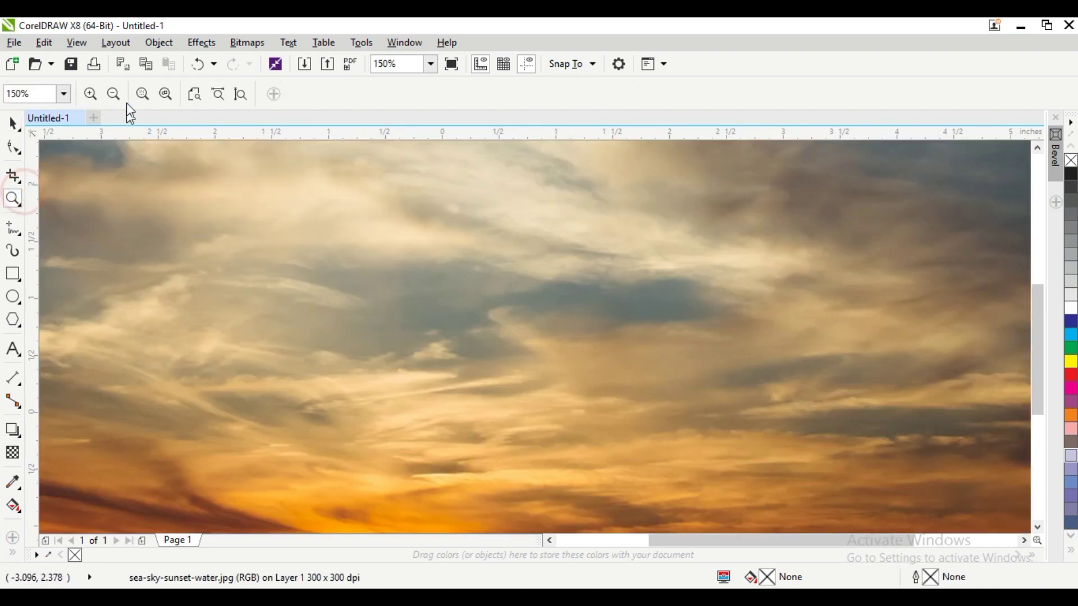
{"action": "left_click", "coordinate": [148, 98]}
{"action": "left_click", "coordinate": [11, 124]}
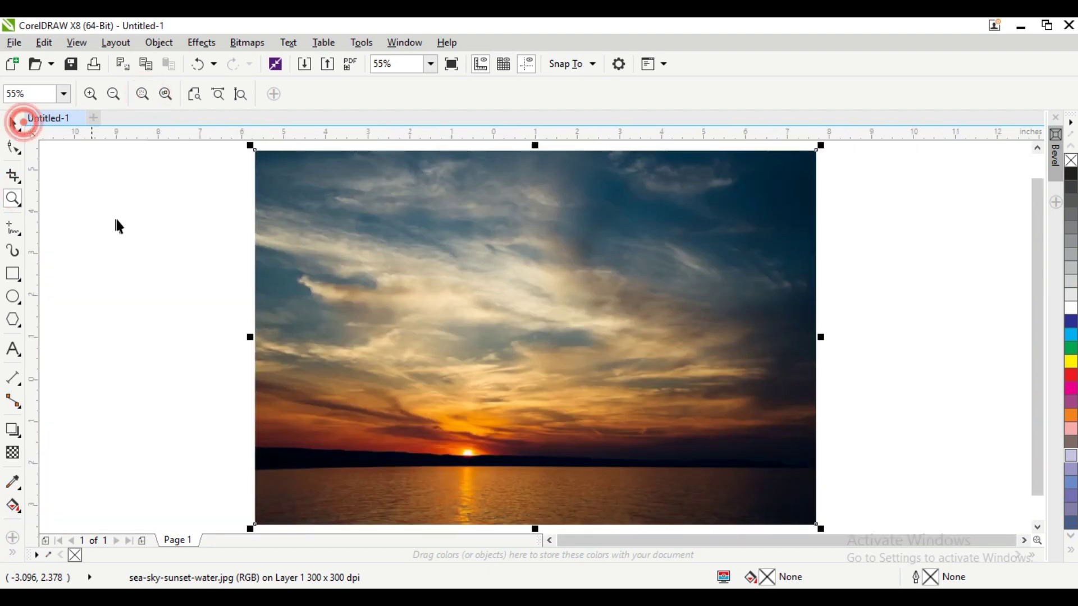
{"action": "left_click", "coordinate": [163, 87]}
{"action": "double_click", "coordinate": [163, 87]}
{"action": "type", "text": "6"}
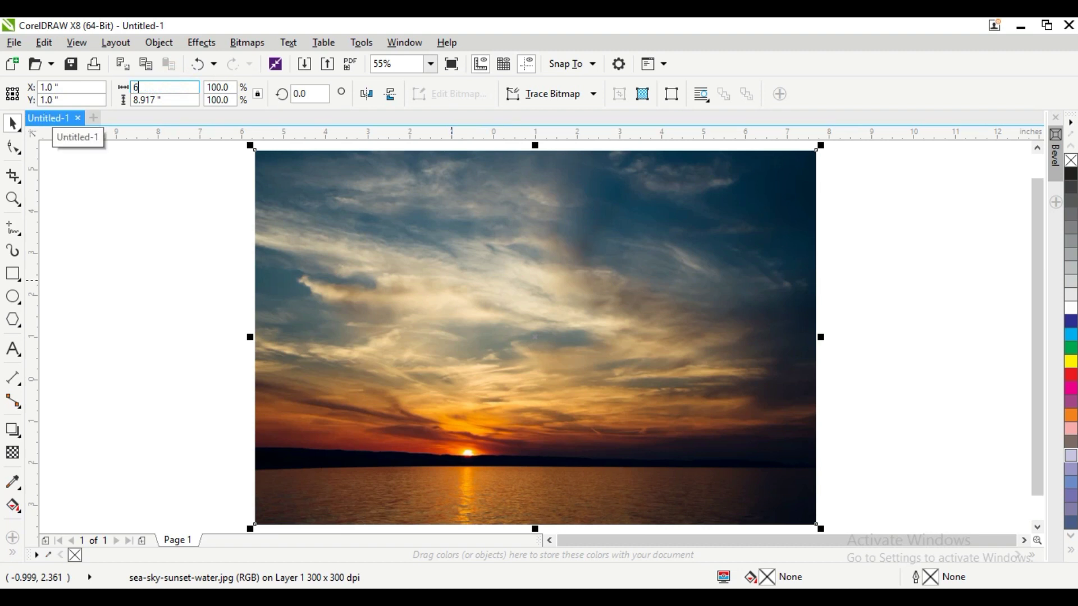
{"action": "key", "text": "Return"}
Step: Set the page size to 6 × 4 inches to match the photo
{"action": "left_click", "coordinate": [296, 313]}
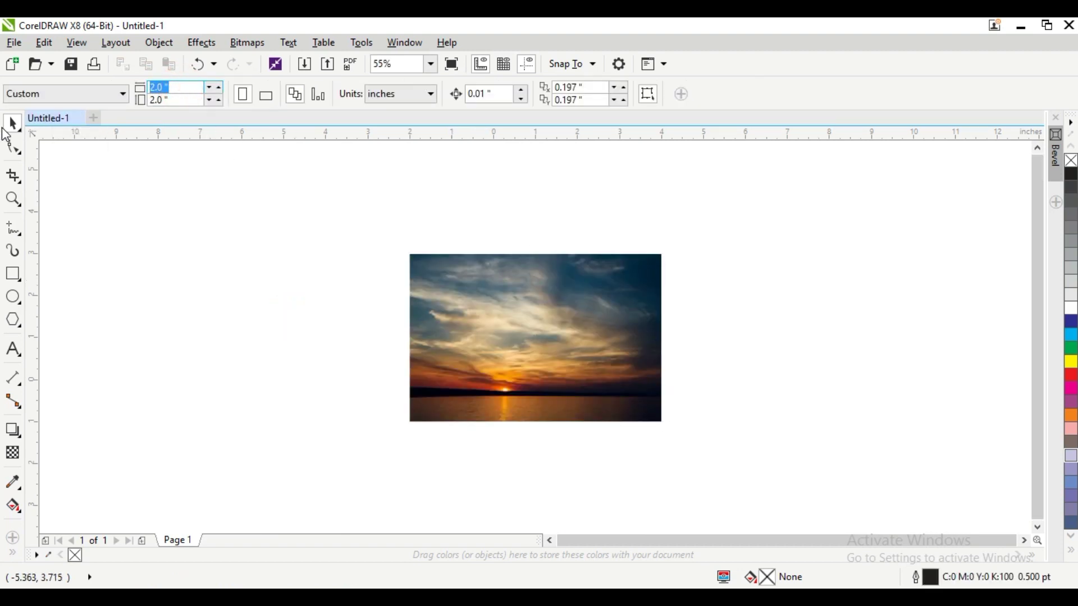
{"action": "key", "text": "Tab"}
{"action": "key", "text": "Return"}
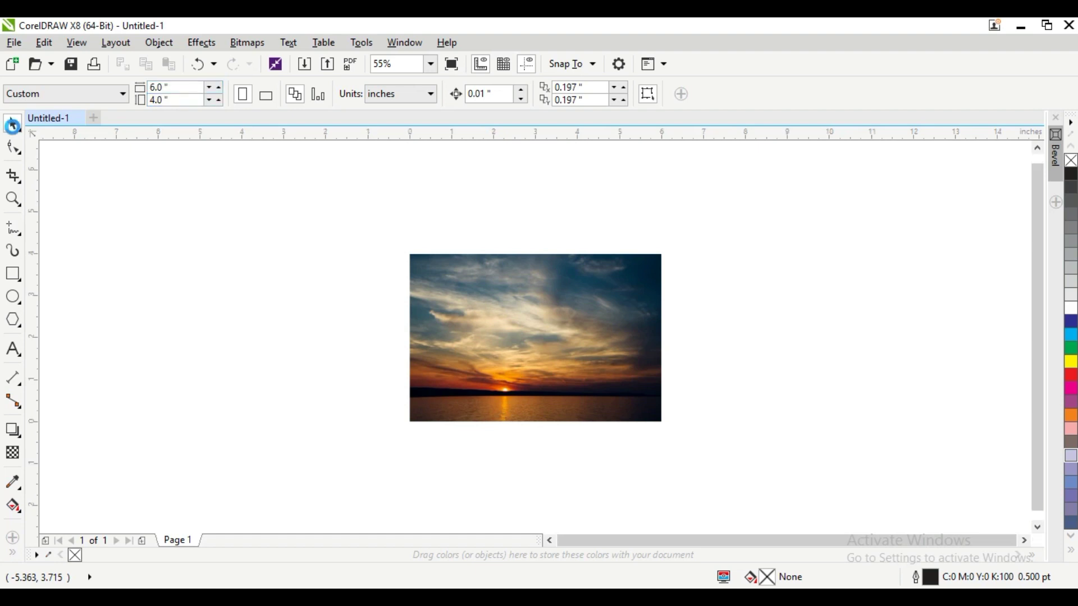
{"action": "left_click", "coordinate": [563, 329]}
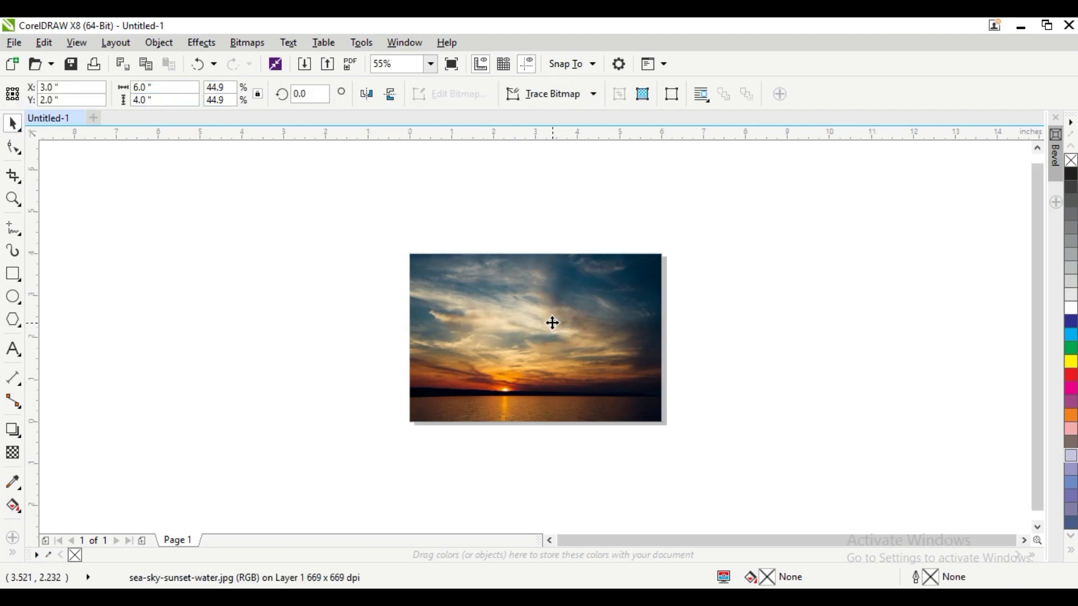
{"action": "left_click", "coordinate": [22, 196]}
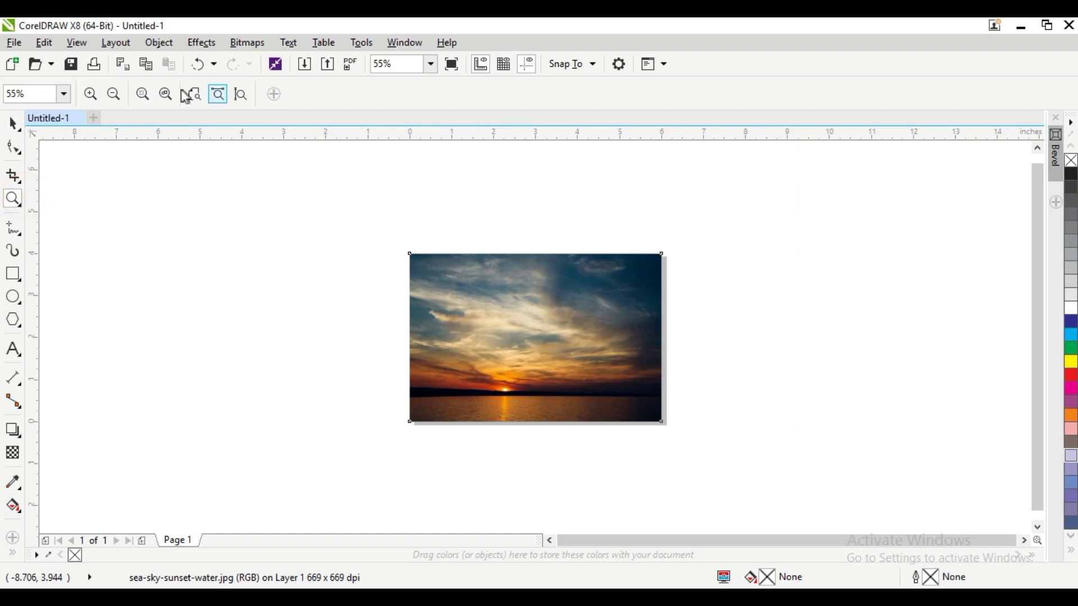
{"action": "left_click", "coordinate": [142, 95]}
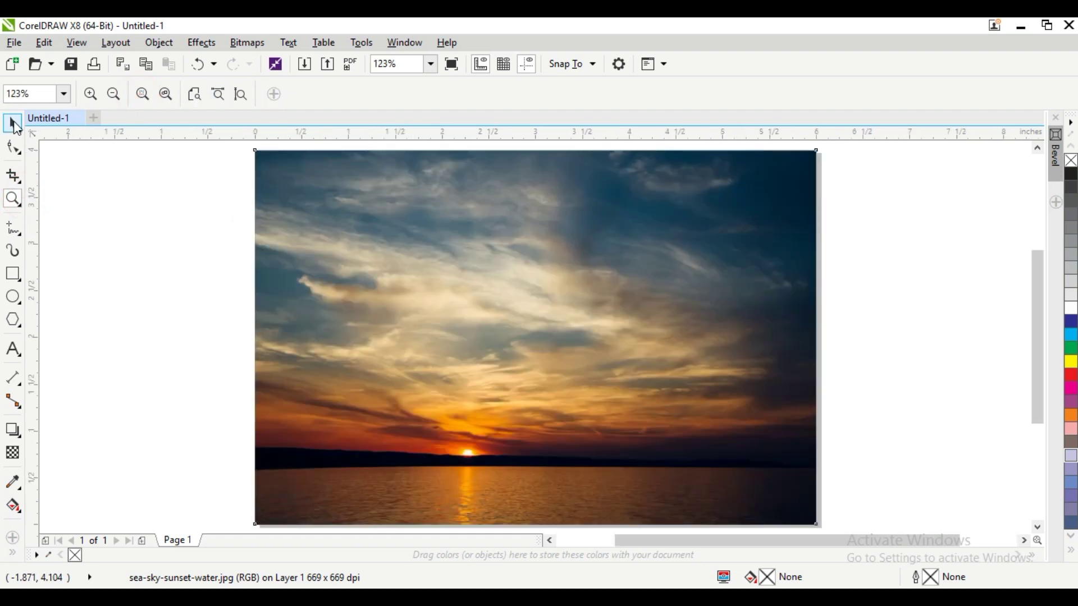
{"action": "left_click", "coordinate": [13, 123]}
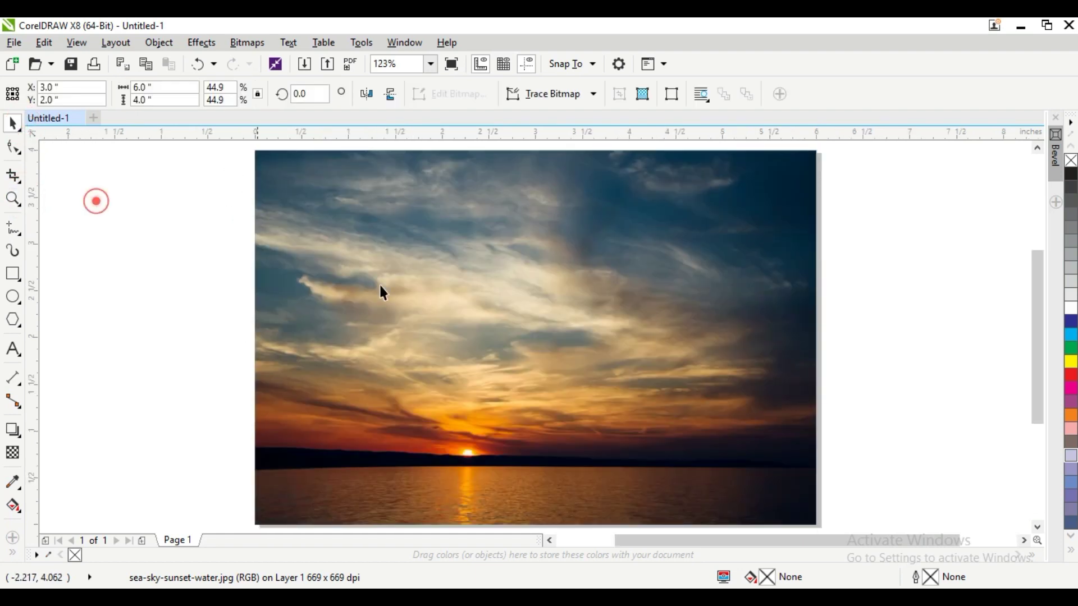
{"action": "left_click", "coordinate": [381, 288]}
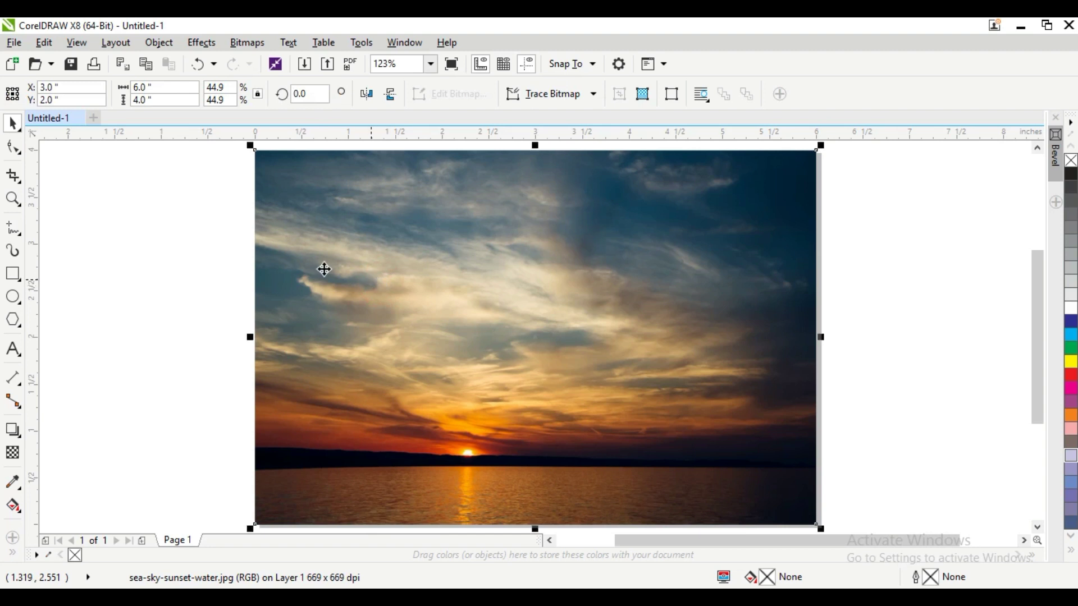
{"action": "left_click", "coordinate": [175, 253]}
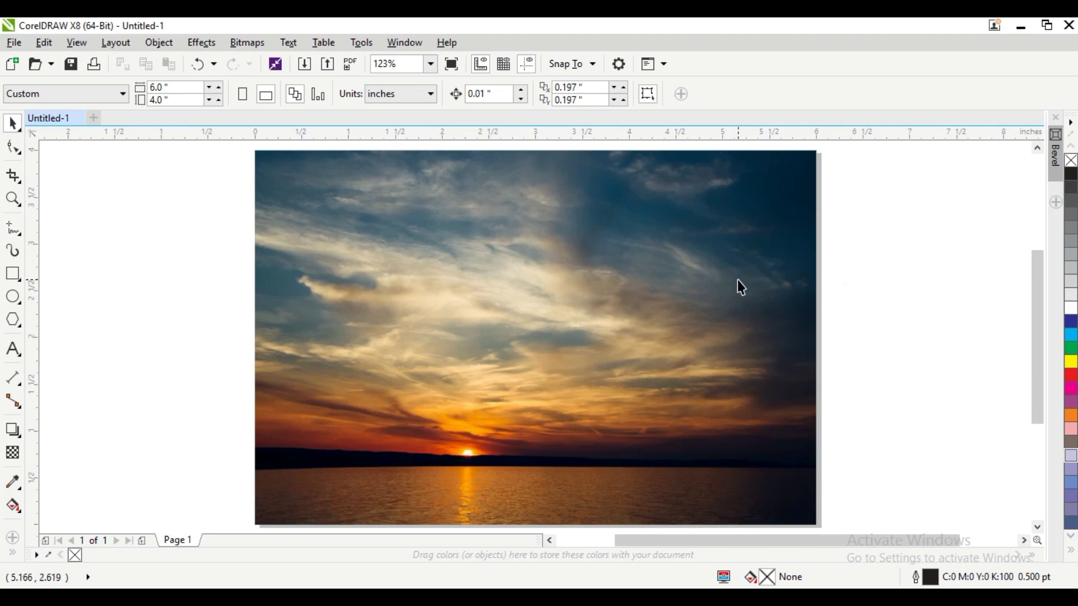
{"action": "left_click", "coordinate": [652, 305]}
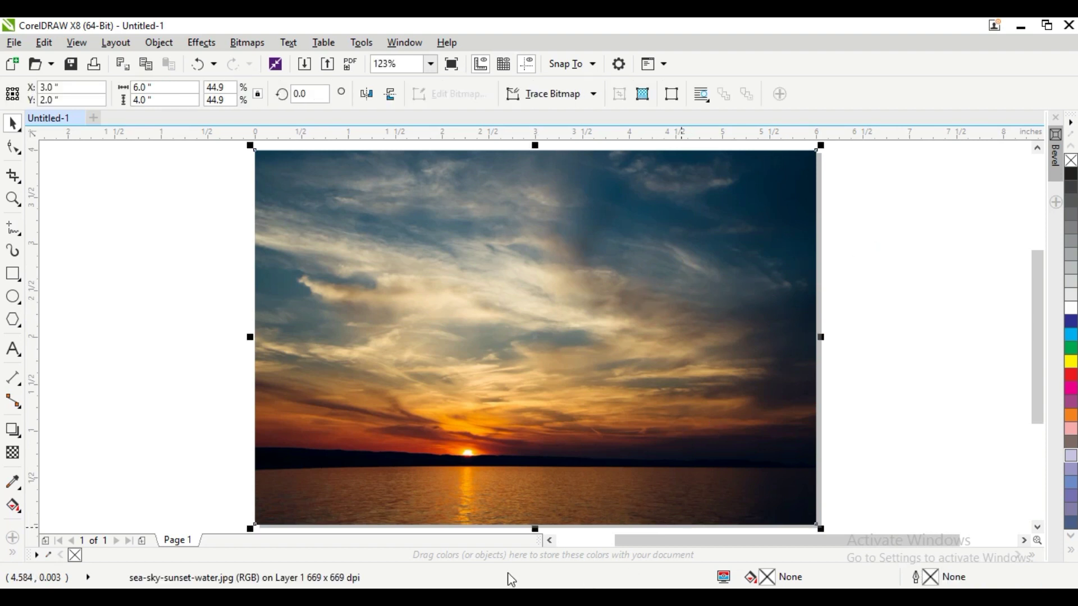
{"action": "key", "text": "alt+Tab"}
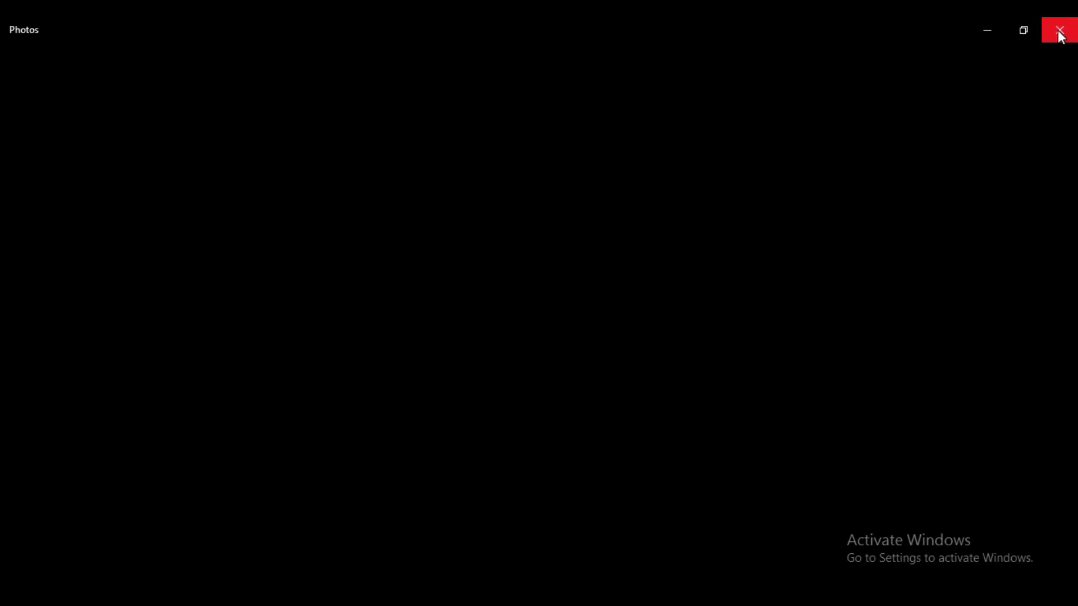
{"action": "left_click", "coordinate": [1055, 32]}
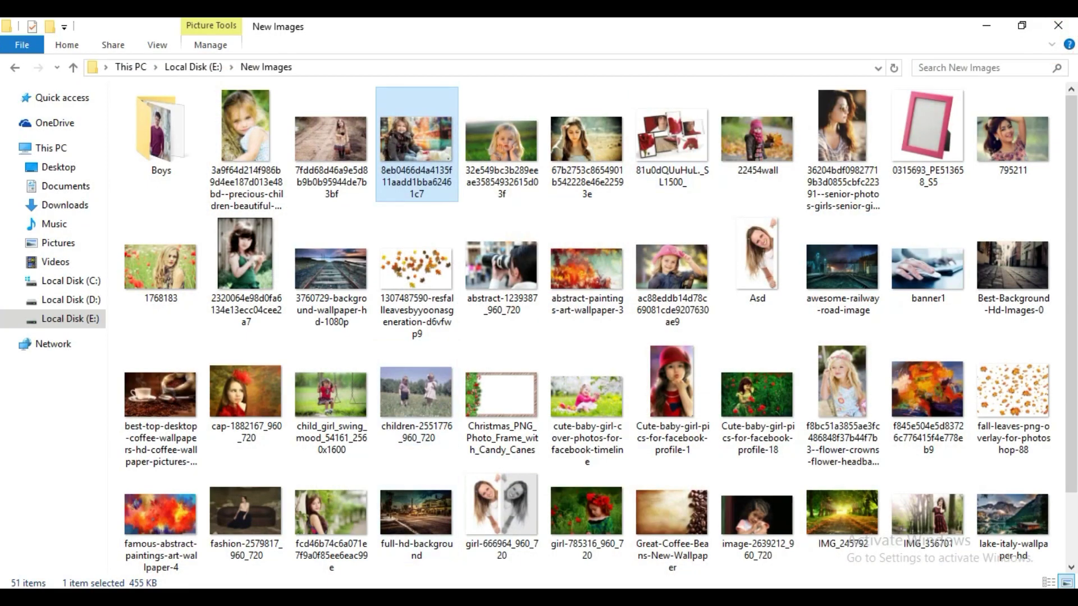
{"action": "key", "text": "alt+Tab"}
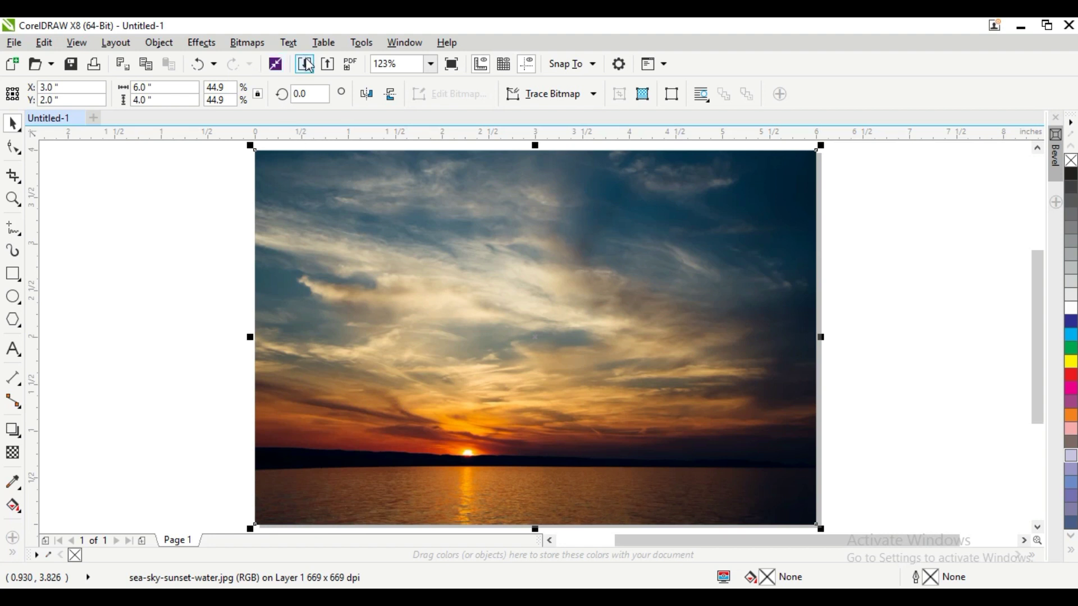
Step: Import the smiling girl photo from E:\New Images and place it over the sunset
{"action": "left_click", "coordinate": [308, 65]}
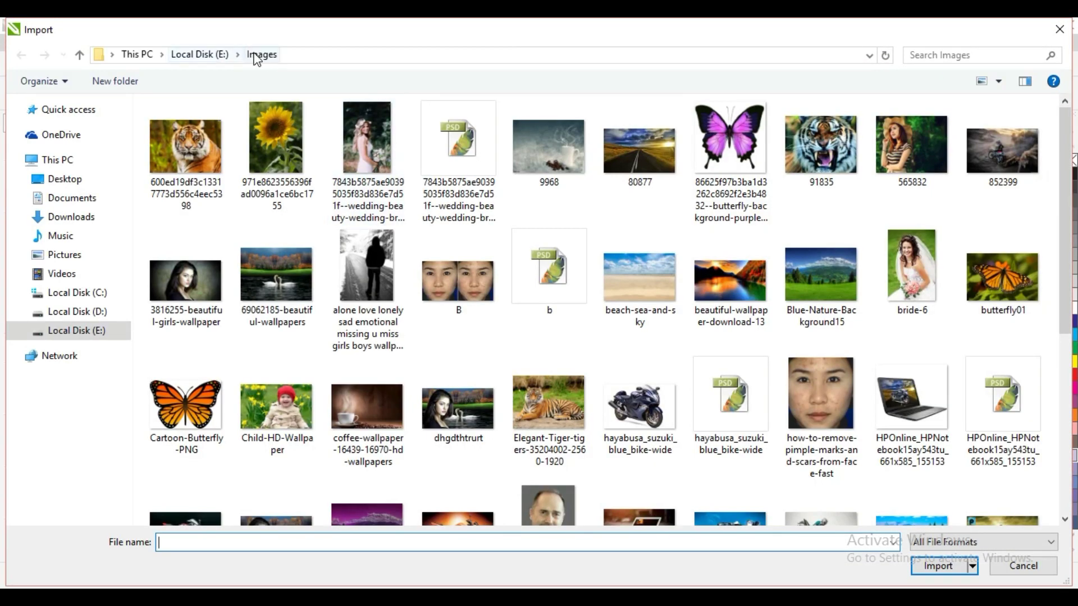
{"action": "left_click", "coordinate": [216, 54]}
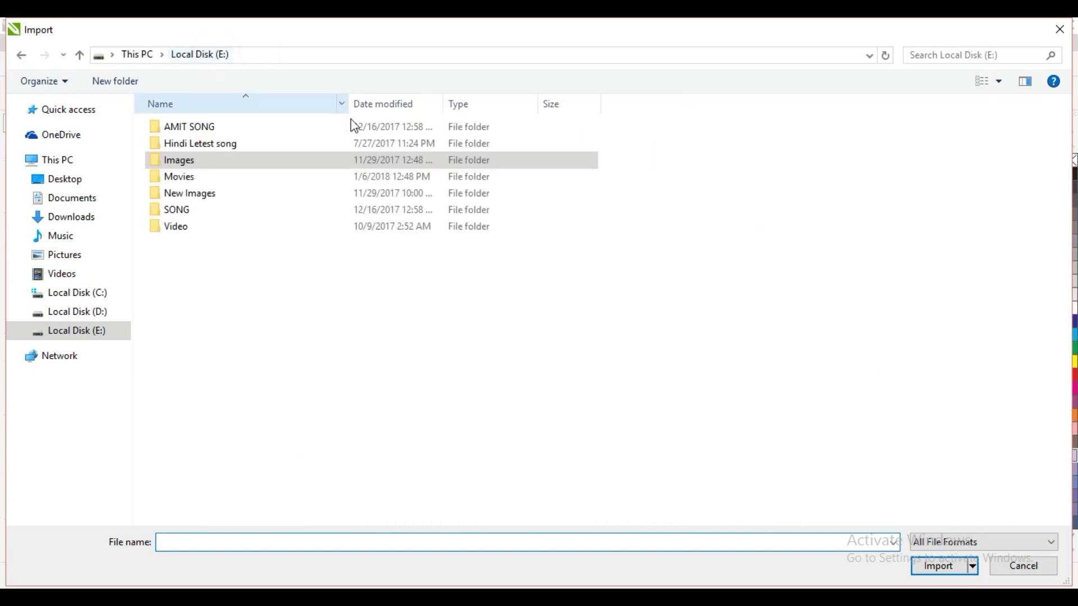
{"action": "double_click", "coordinate": [203, 192]}
{"action": "double_click", "coordinate": [448, 164]}
{"action": "left_click", "coordinate": [452, 258]}
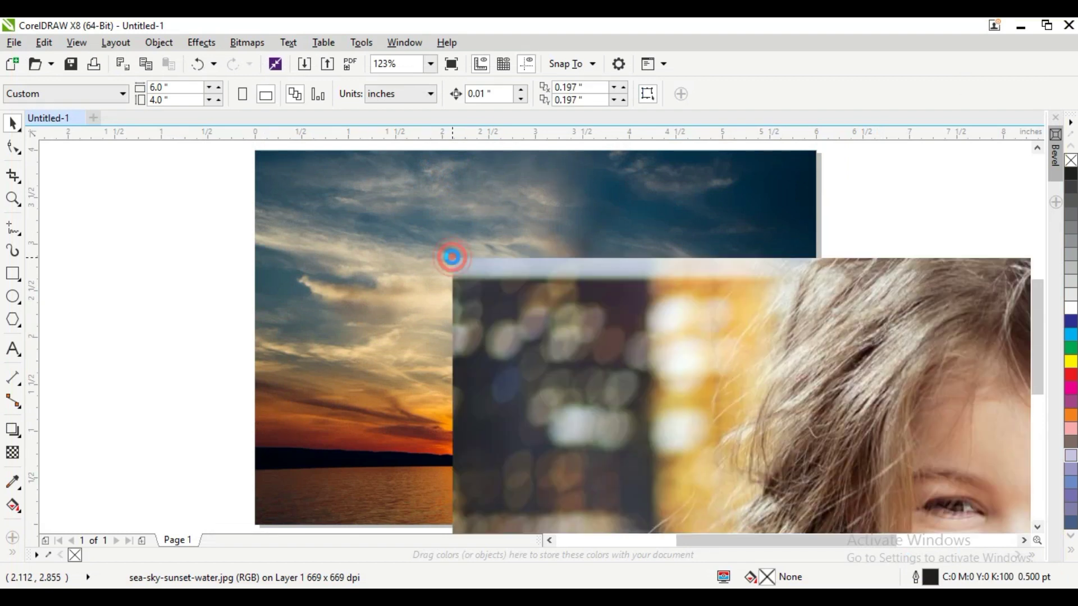
Step: Centre the girl photo on the page and size it to 6.4 × 4.0 inches
{"action": "key", "text": "p"}
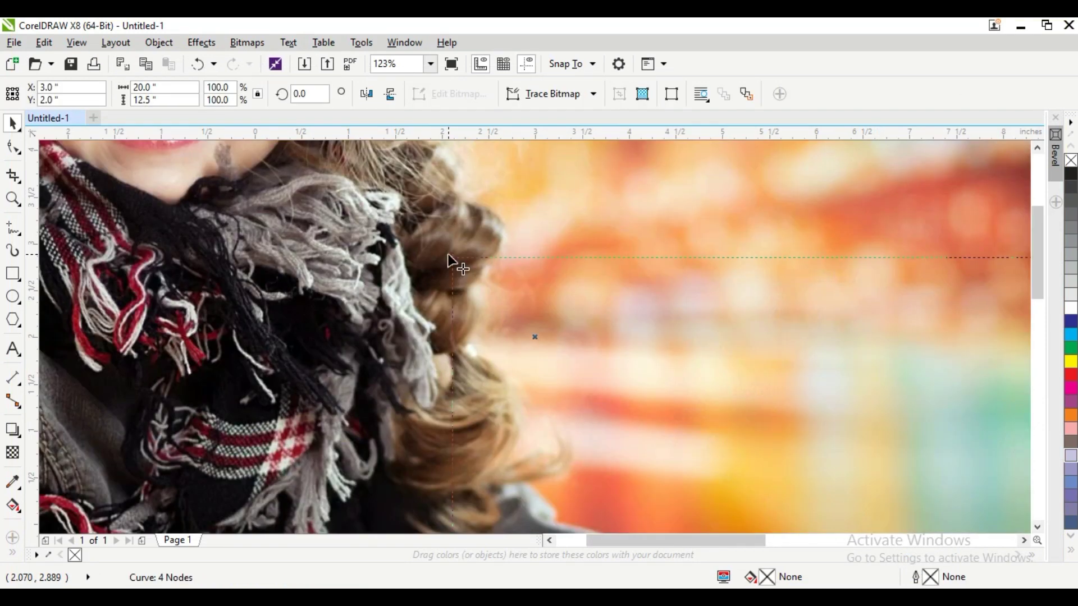
{"action": "double_click", "coordinate": [140, 99]}
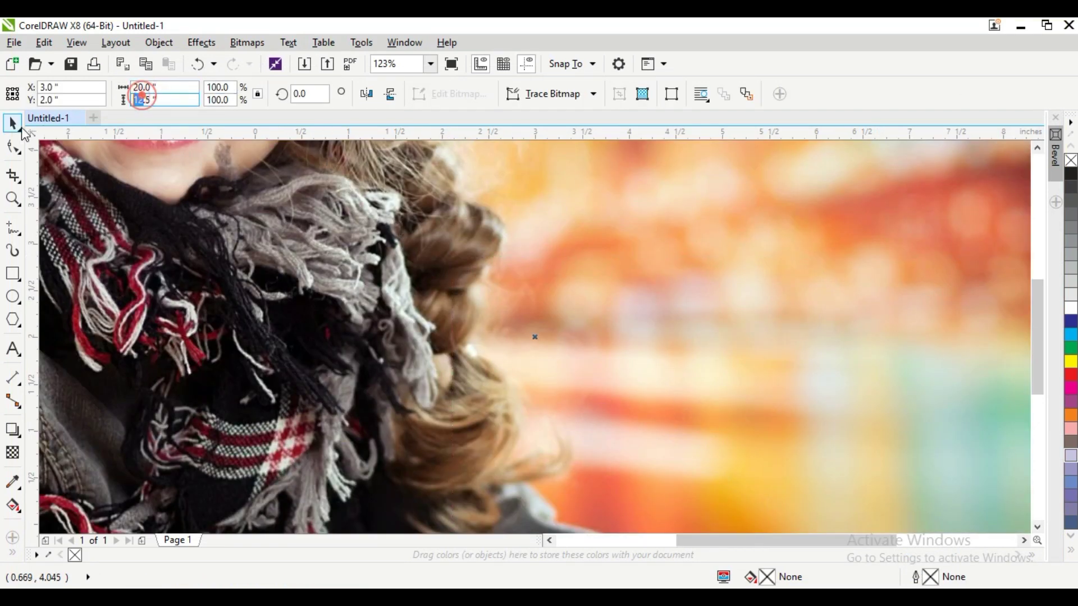
{"action": "key", "text": "shift+Tab"}
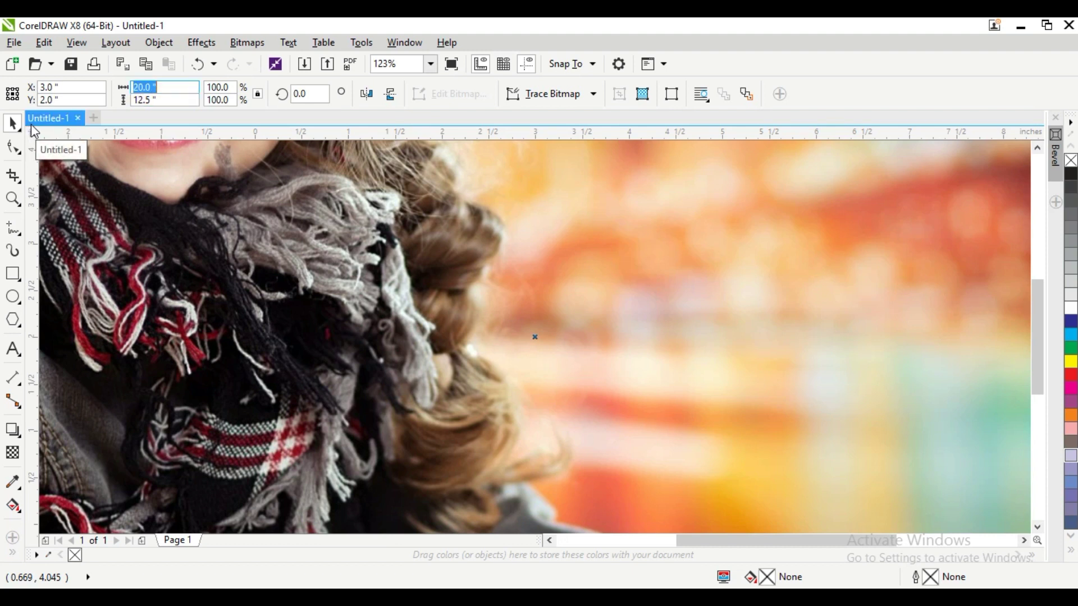
{"action": "type", "text": "6"}
{"action": "key", "text": "Return"}
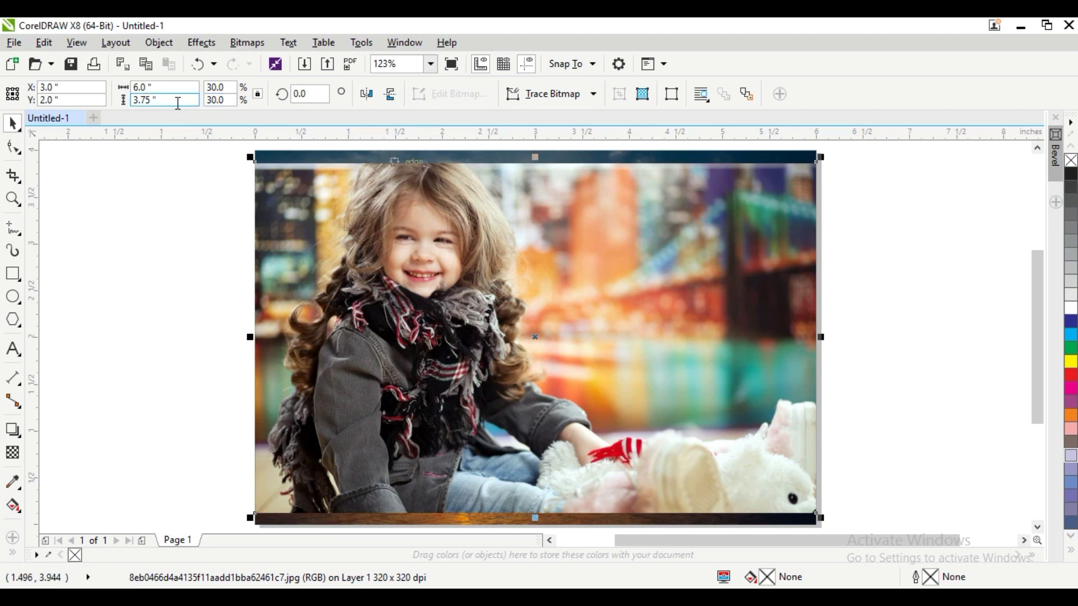
{"action": "left_click", "coordinate": [168, 100]}
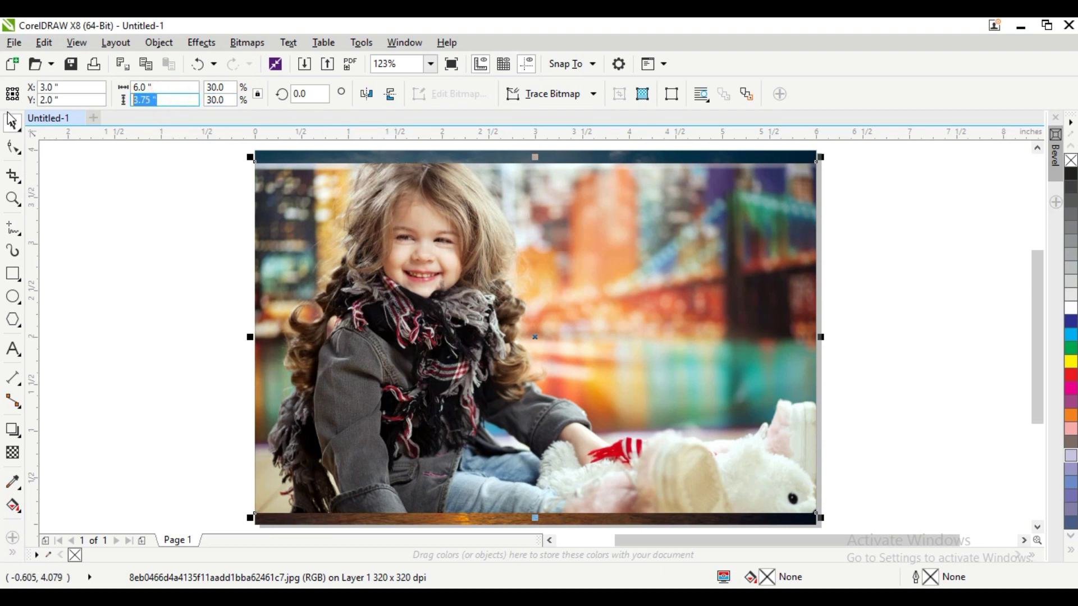
{"action": "type", "text": "4"}
{"action": "key", "text": "Return"}
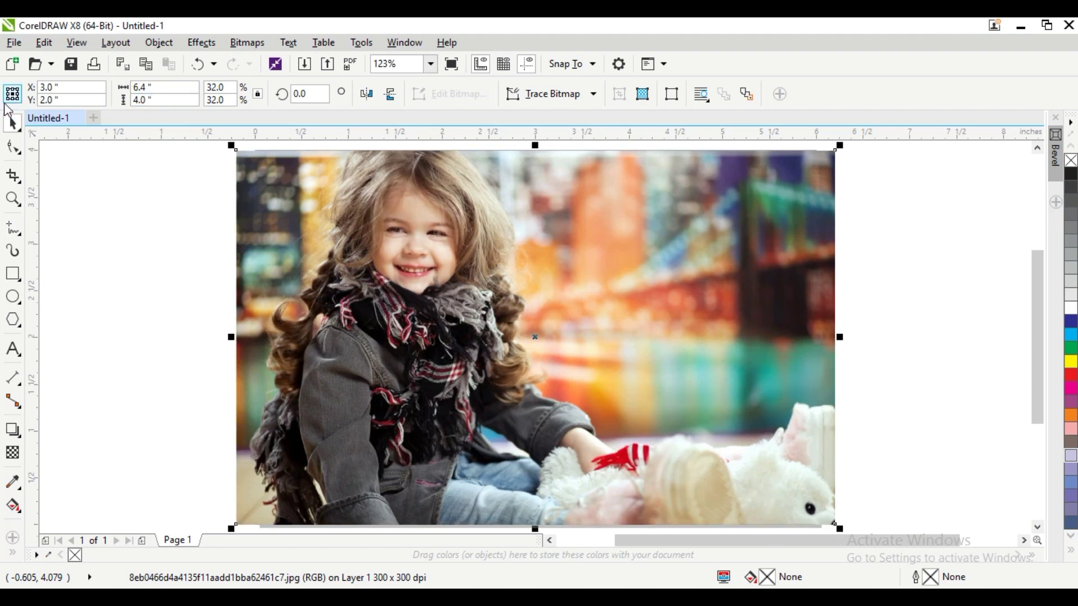
{"action": "left_click", "coordinate": [150, 375]}
{"action": "left_click", "coordinate": [385, 354]}
Step: Give the girl photo a linear transparency, dragging its fade nodes across the image
{"action": "left_click", "coordinate": [15, 452]}
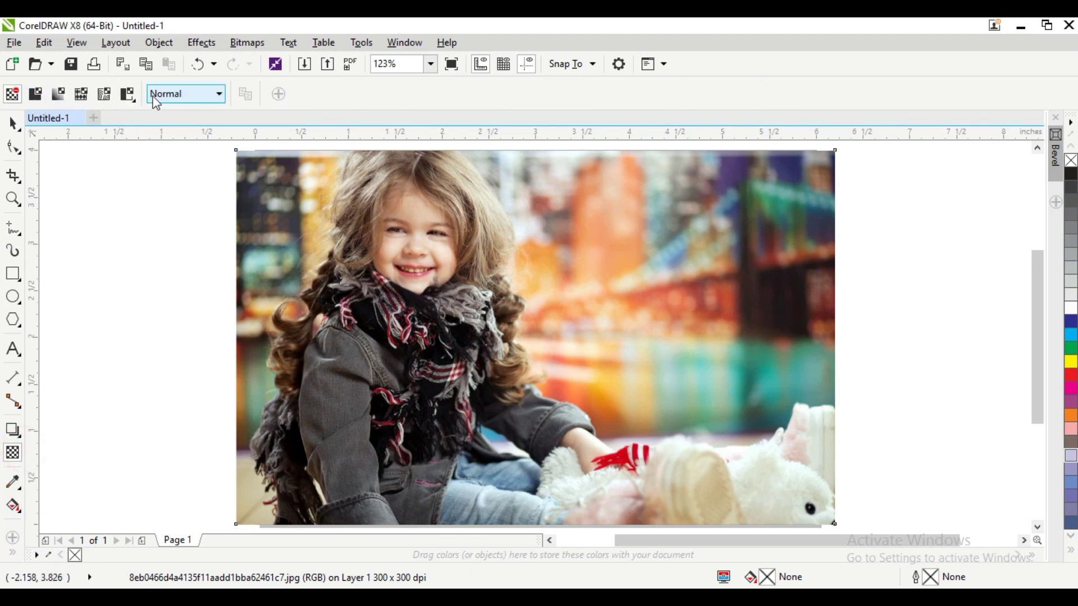
{"action": "left_click", "coordinate": [58, 94]}
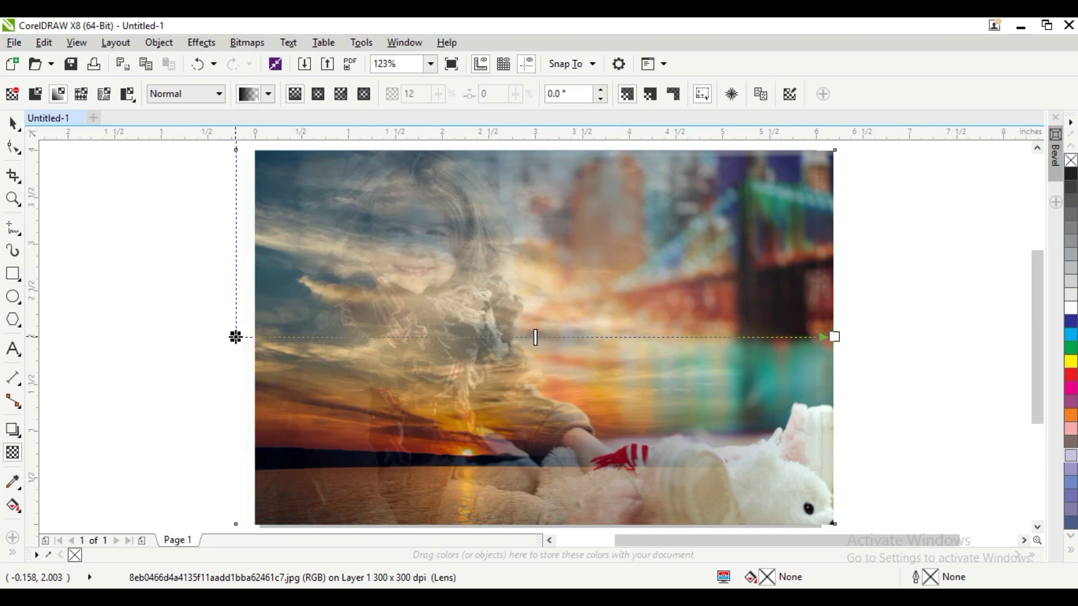
{"action": "left_click_drag", "start_coordinate": [236, 337], "coordinate": [469, 337]}
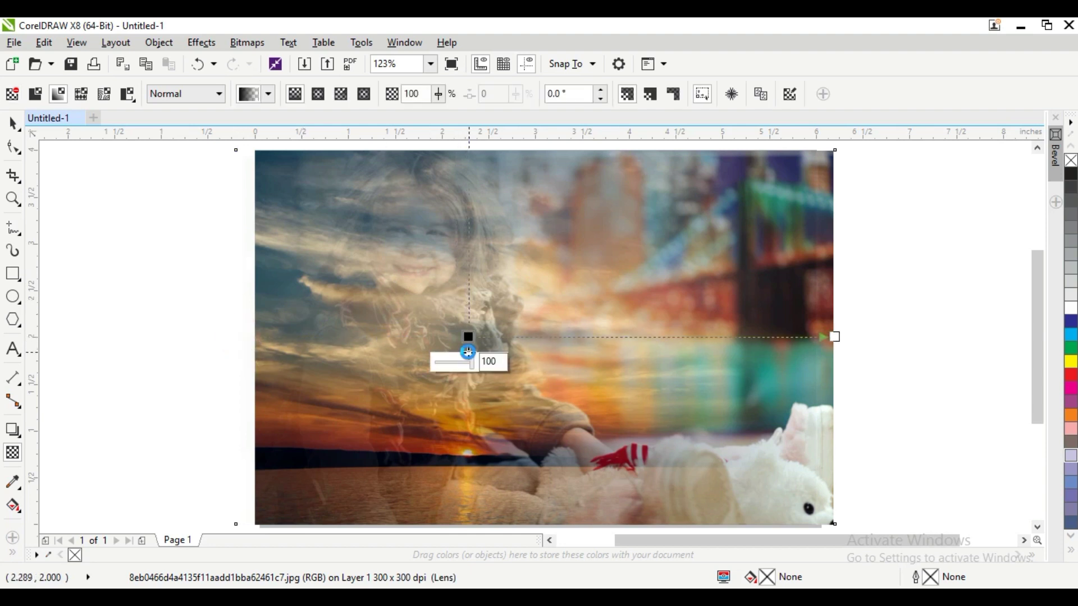
{"action": "left_click_drag", "start_coordinate": [833, 337], "coordinate": [708, 340]}
{"action": "scroll", "coordinate": [556, 354], "scroll_direction": "down", "scroll_amount": 2}
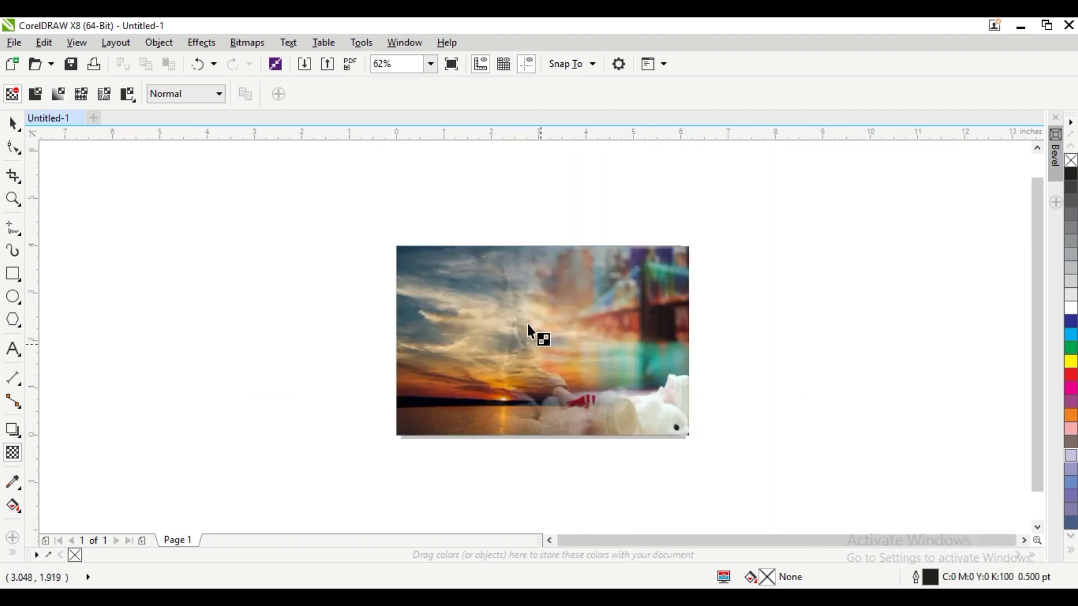
{"action": "scroll", "coordinate": [558, 350], "scroll_direction": "up", "scroll_amount": 1}
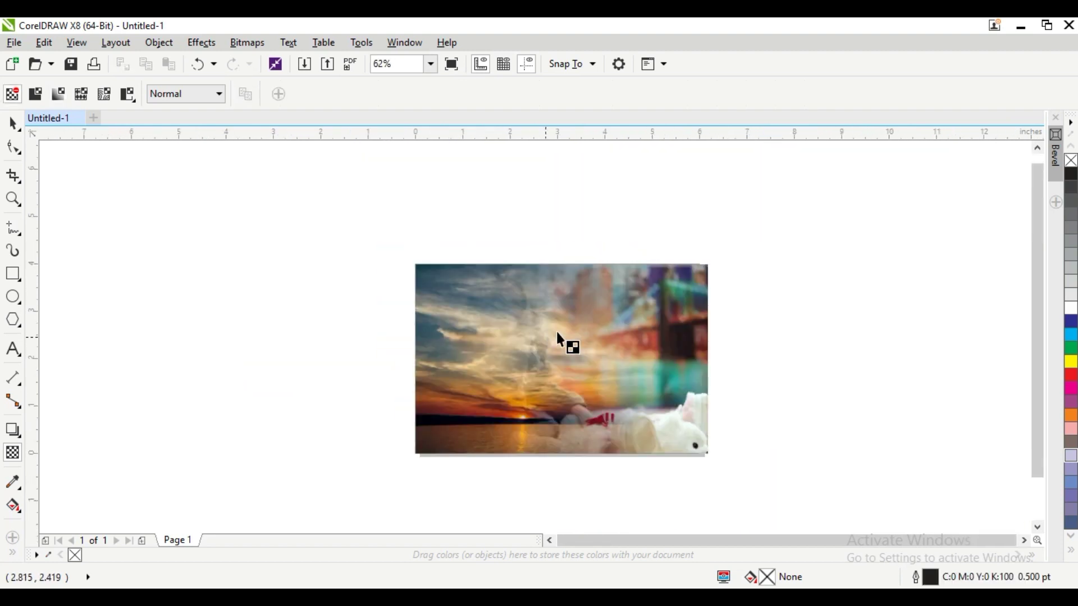
{"action": "left_click", "coordinate": [677, 303]}
Step: Keep Normal blend and linear fade while repositioning the fade's start and end nodes
{"action": "mouse_move", "coordinate": [476, 171]}
{"action": "left_mouse_down"}
{"action": "mouse_move", "coordinate": [502, 287]}
{"action": "mouse_move", "coordinate": [481, 285]}
{"action": "left_mouse_up"}
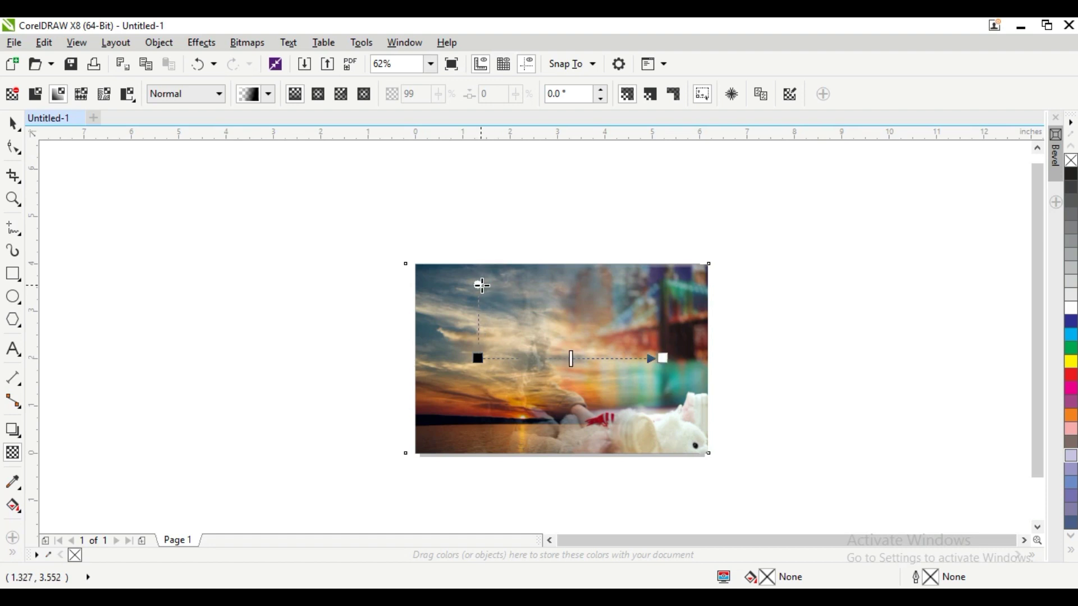
{"action": "left_click", "coordinate": [165, 95]}
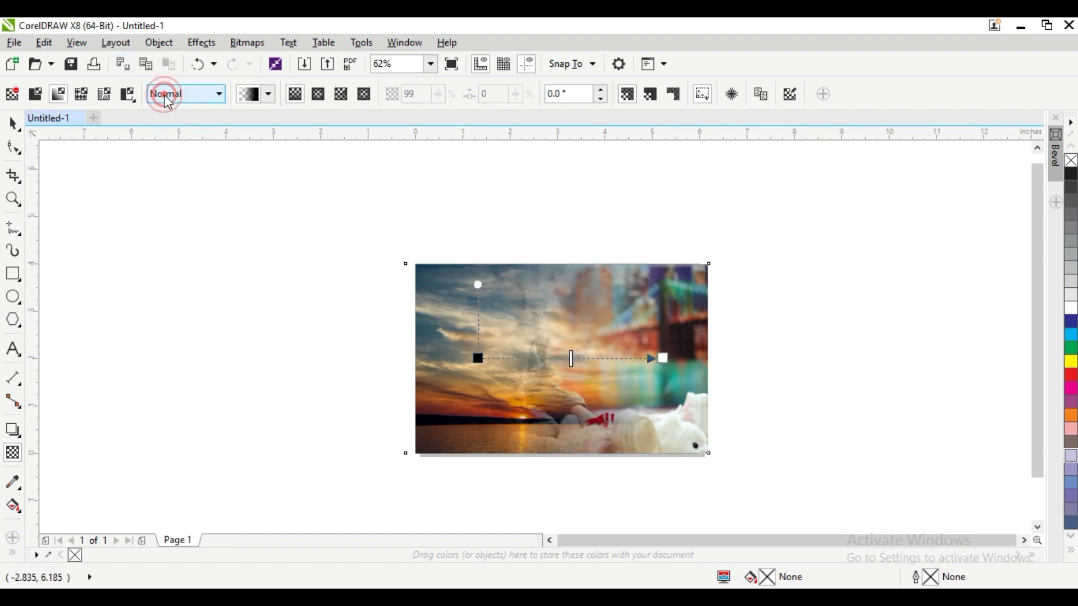
{"action": "left_click", "coordinate": [165, 95]}
{"action": "left_click", "coordinate": [58, 94]}
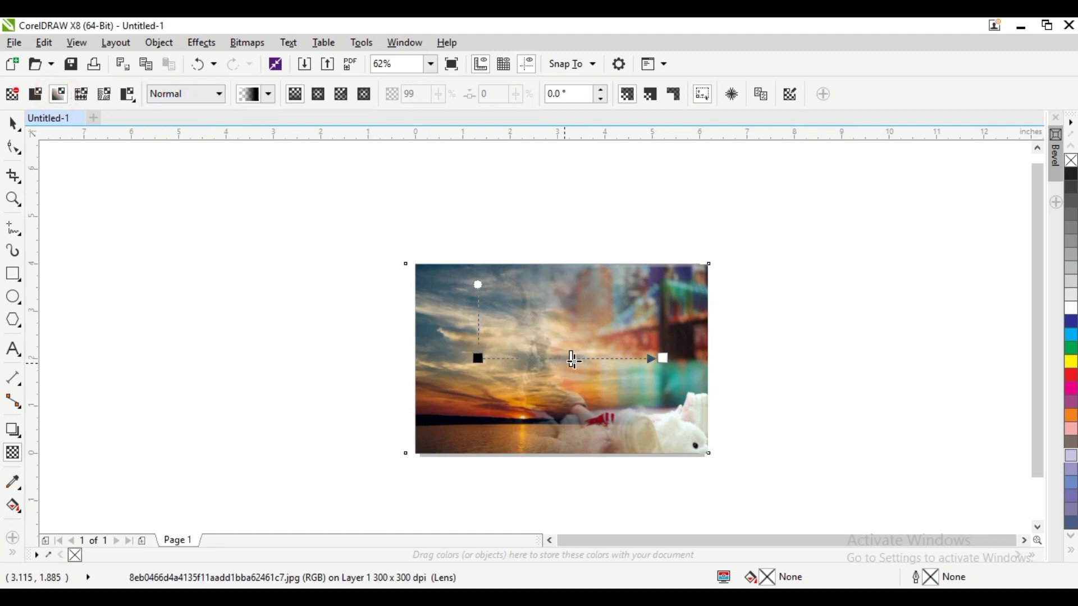
{"action": "left_click", "coordinate": [617, 360]}
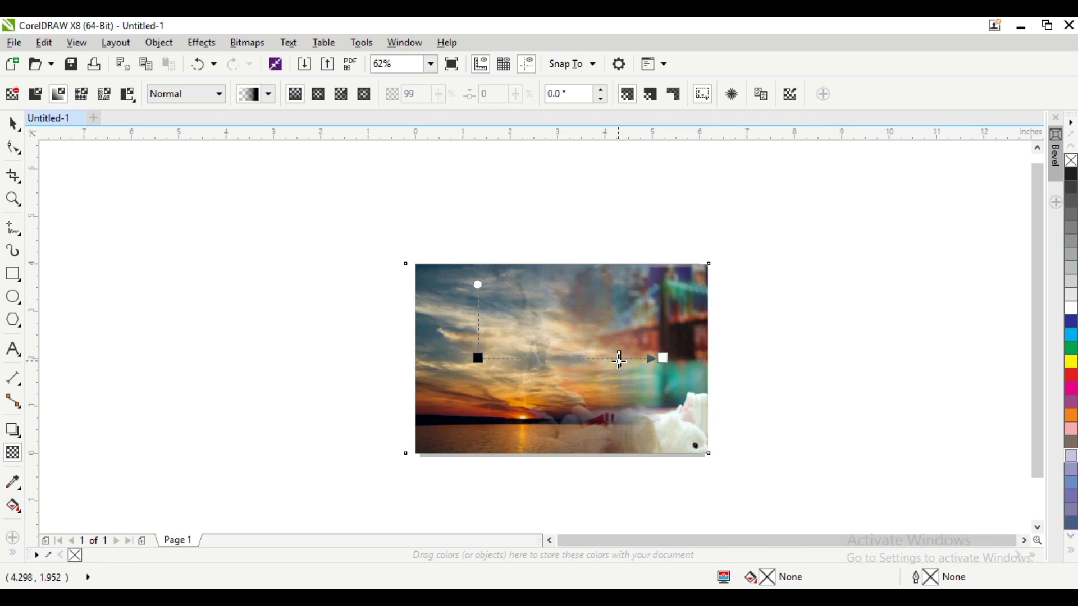
{"action": "left_click_drag", "start_coordinate": [522, 360], "coordinate": [600, 358]}
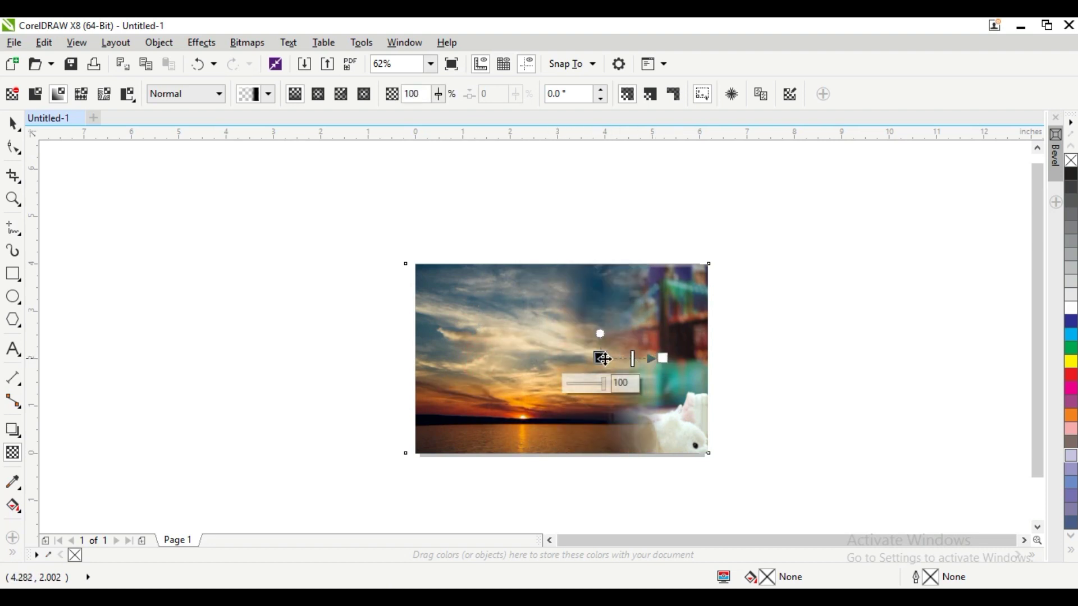
{"action": "left_click_drag", "start_coordinate": [600, 358], "coordinate": [352, 357]}
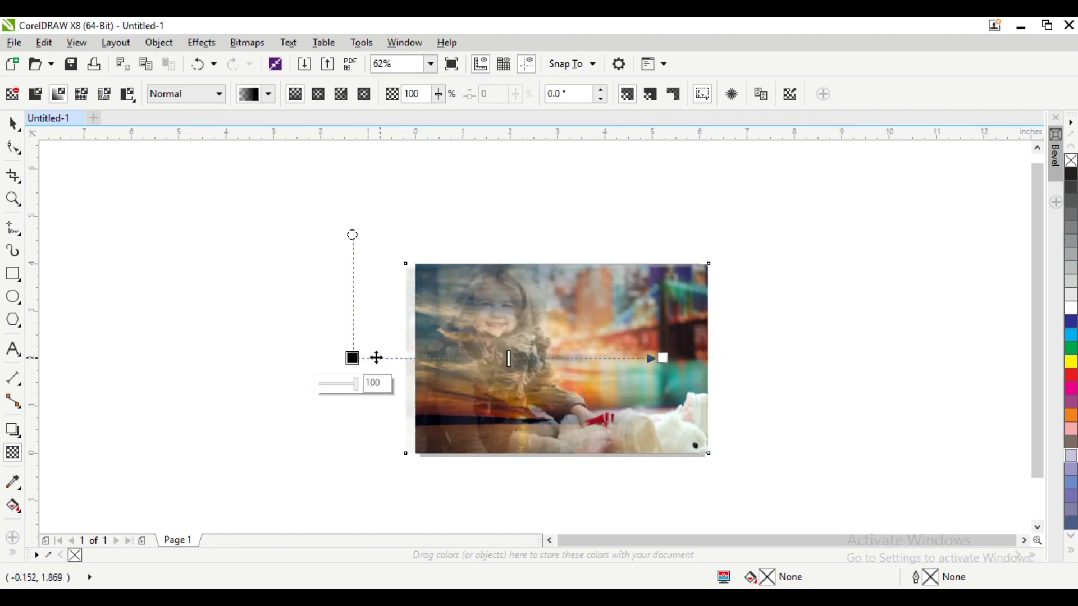
{"action": "left_click_drag", "start_coordinate": [369, 357], "coordinate": [569, 352]}
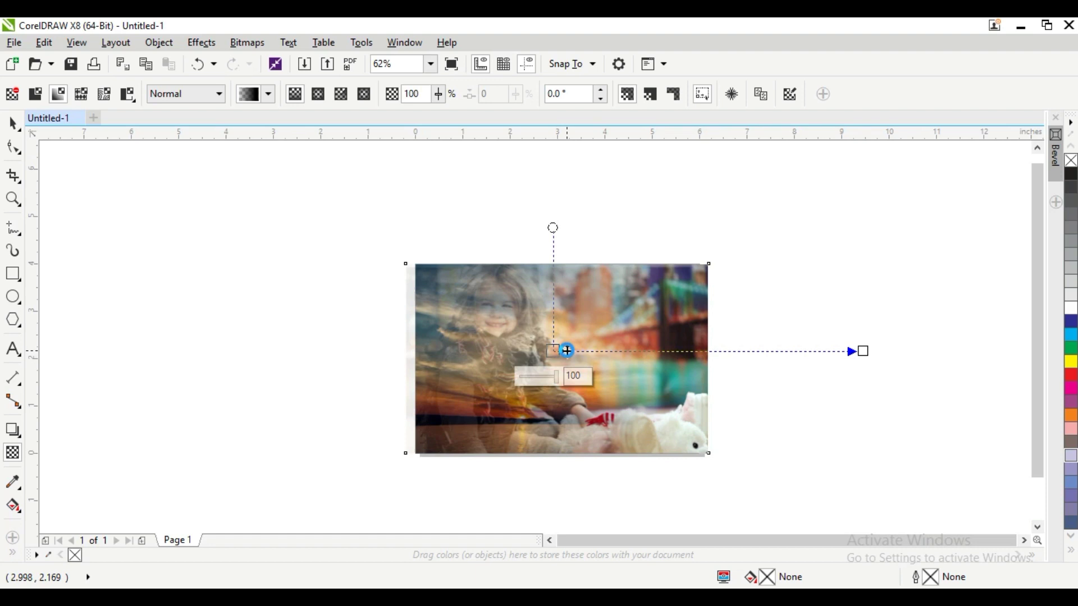
{"action": "left_click_drag", "start_coordinate": [554, 352], "coordinate": [231, 351]}
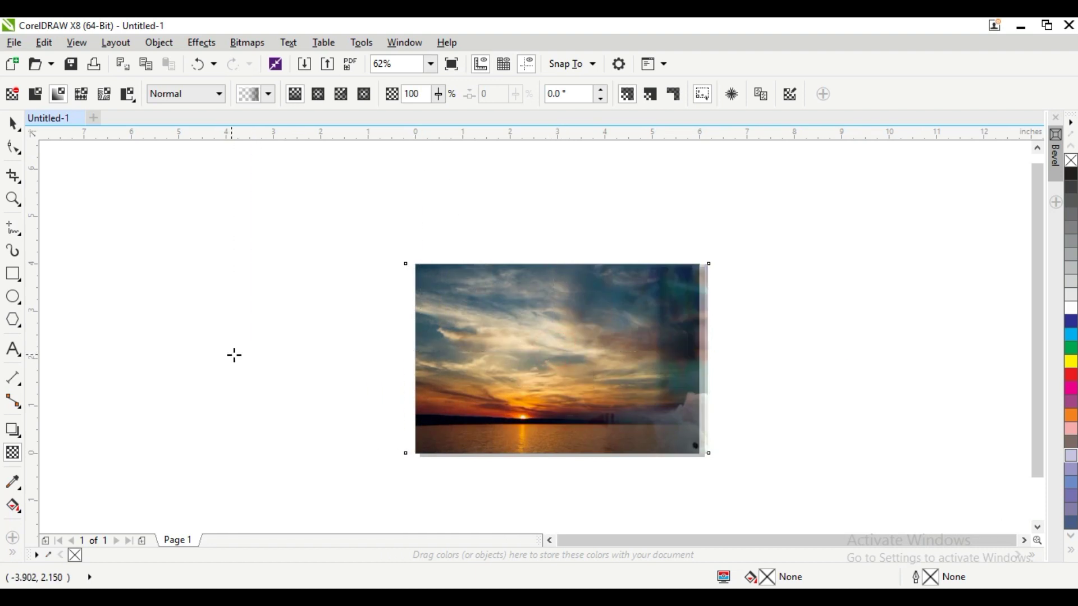
{"action": "left_click_drag", "start_coordinate": [863, 352], "coordinate": [569, 352]}
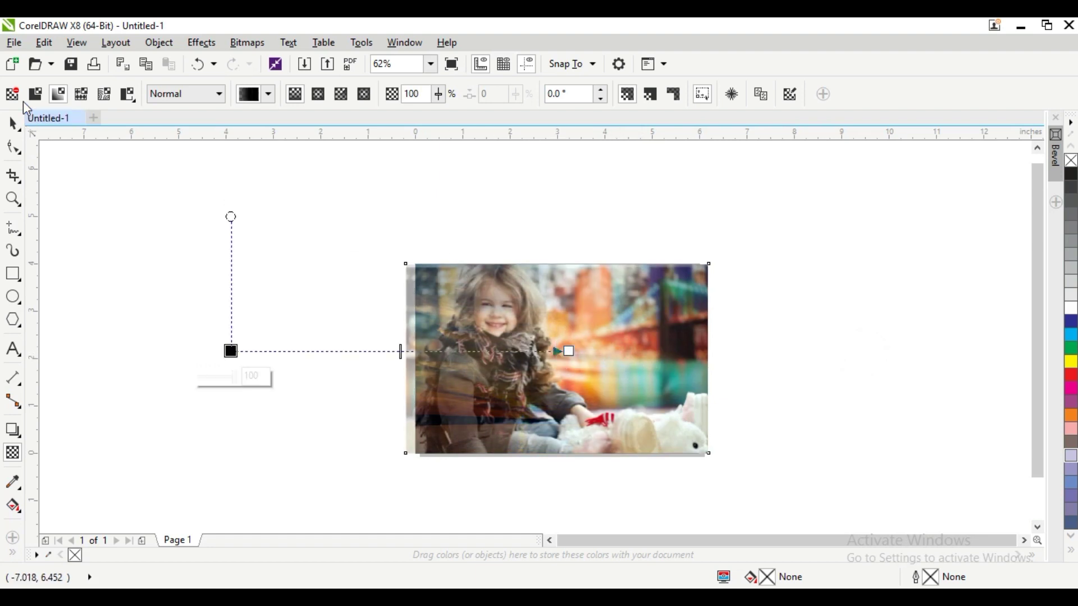
Step: Clear the transparency and draw a new left-to-right linear fade across the photo
{"action": "left_click", "coordinate": [12, 93]}
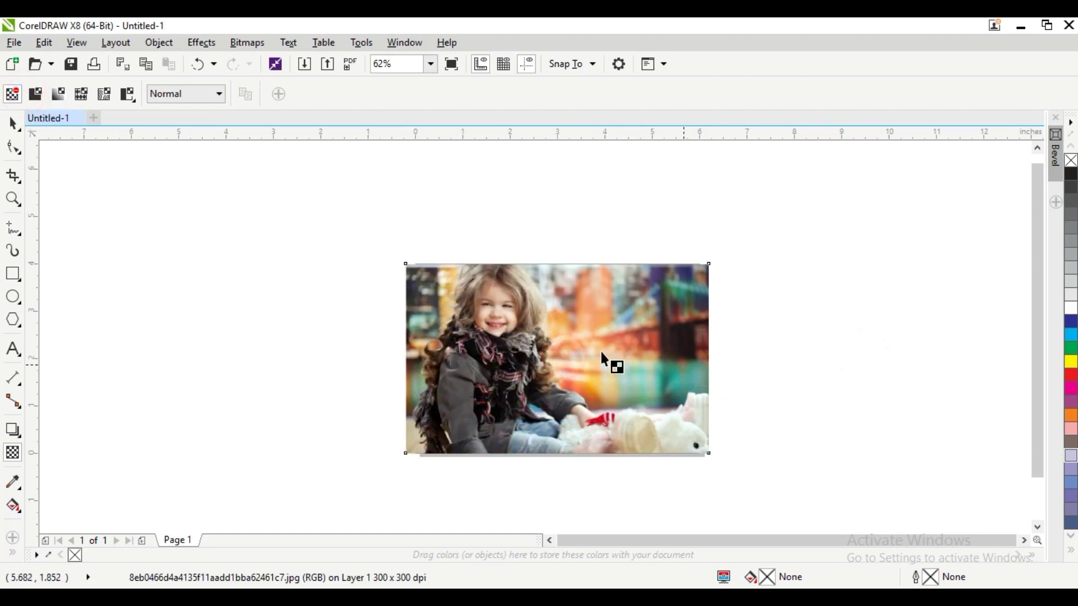
{"action": "left_click_drag", "start_coordinate": [597, 352], "coordinate": [701, 351]}
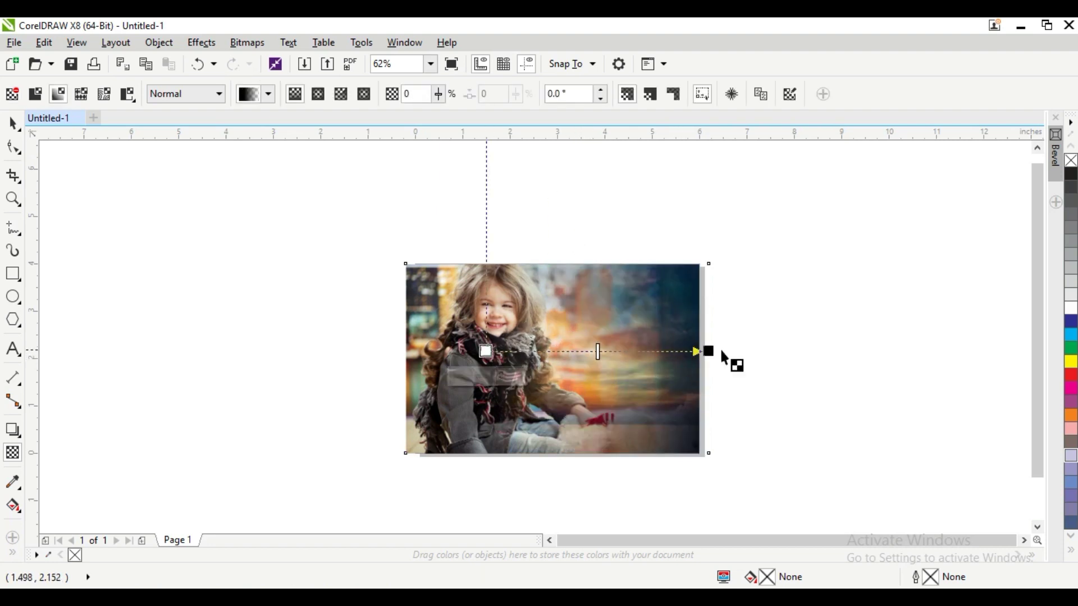
{"action": "left_click_drag", "start_coordinate": [699, 352], "coordinate": [605, 353]}
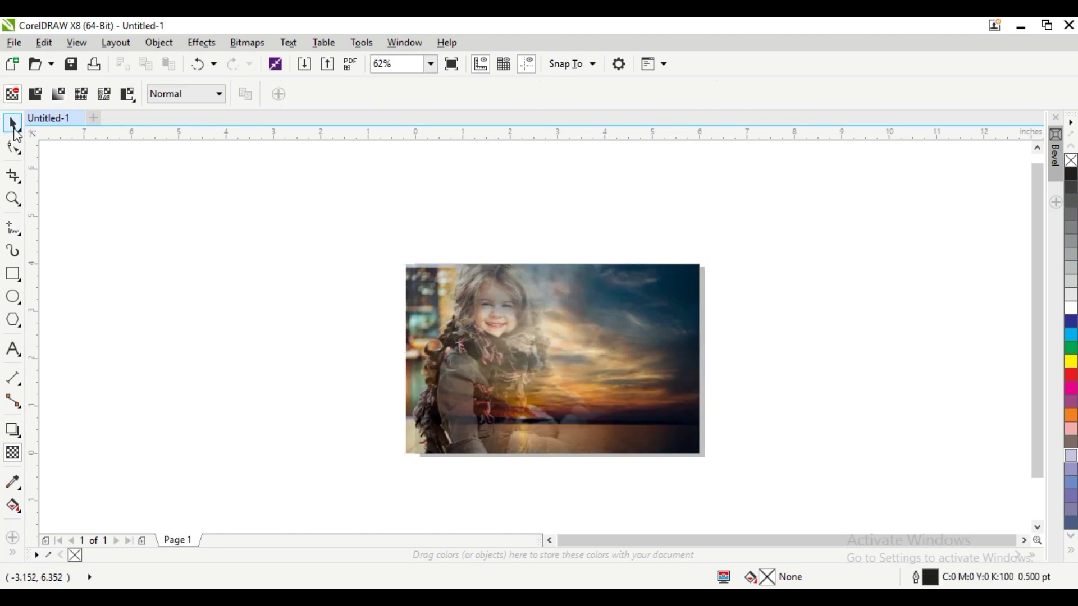
Step: Drag both photos off the page to the right, undoing one misplaced move
{"action": "left_click", "coordinate": [260, 225]}
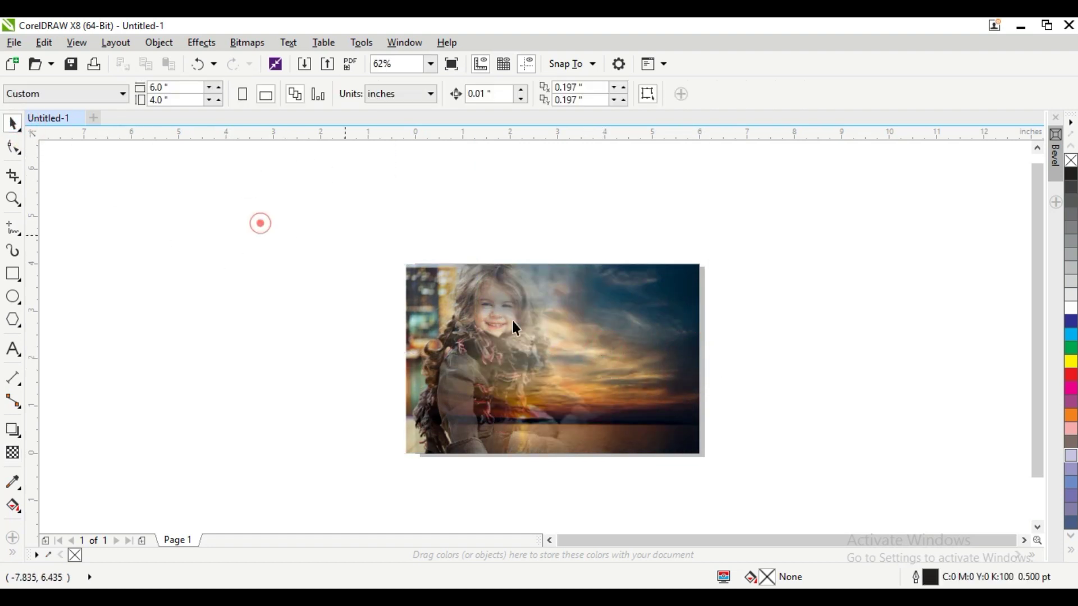
{"action": "left_click", "coordinate": [522, 335]}
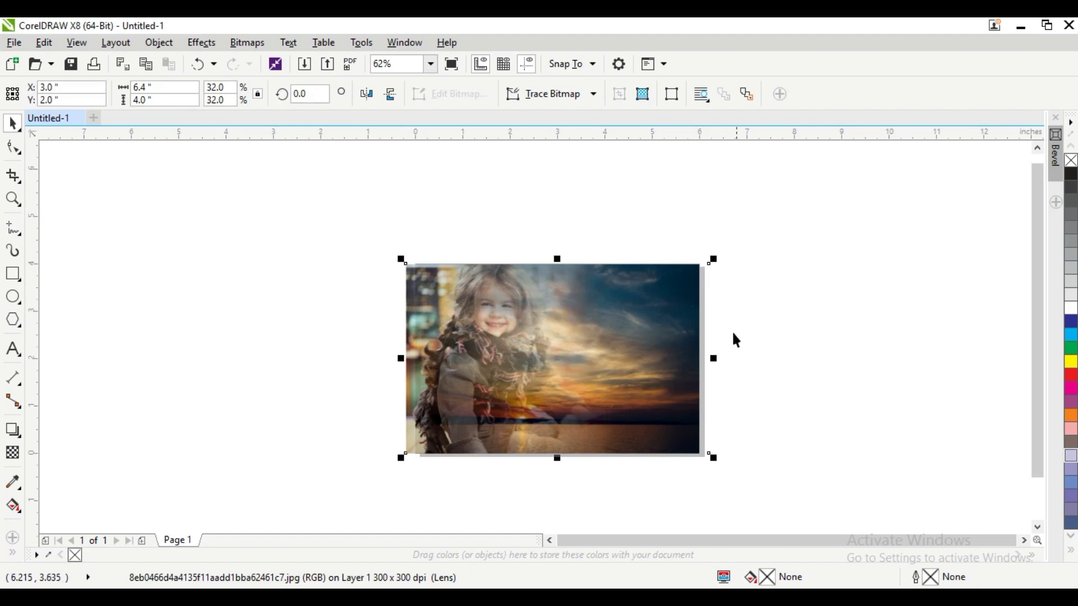
{"action": "left_click", "coordinate": [763, 332]}
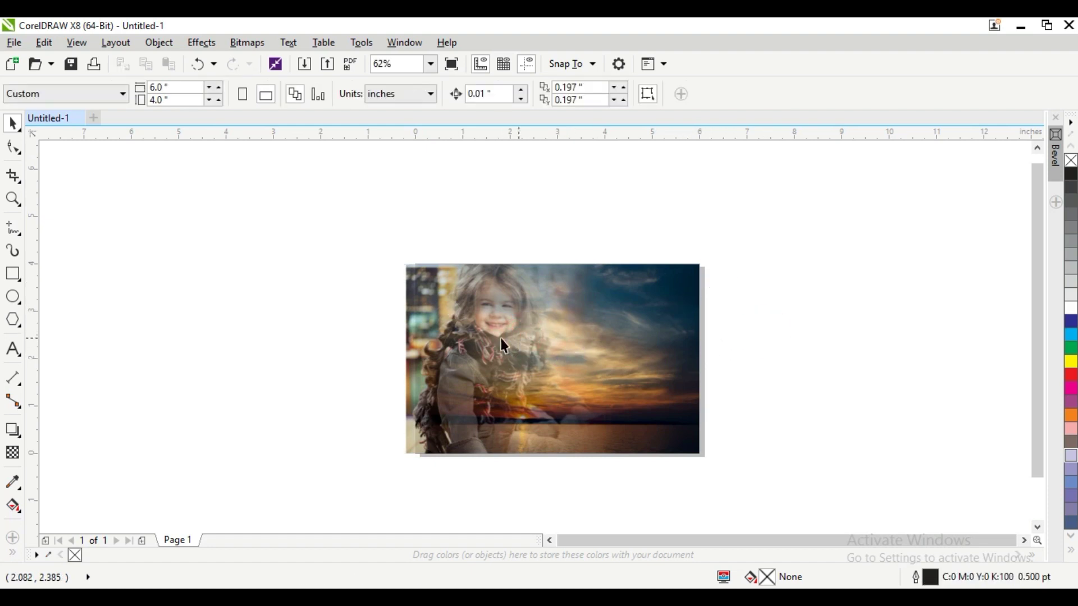
{"action": "left_click_drag", "start_coordinate": [504, 346], "coordinate": [545, 303]}
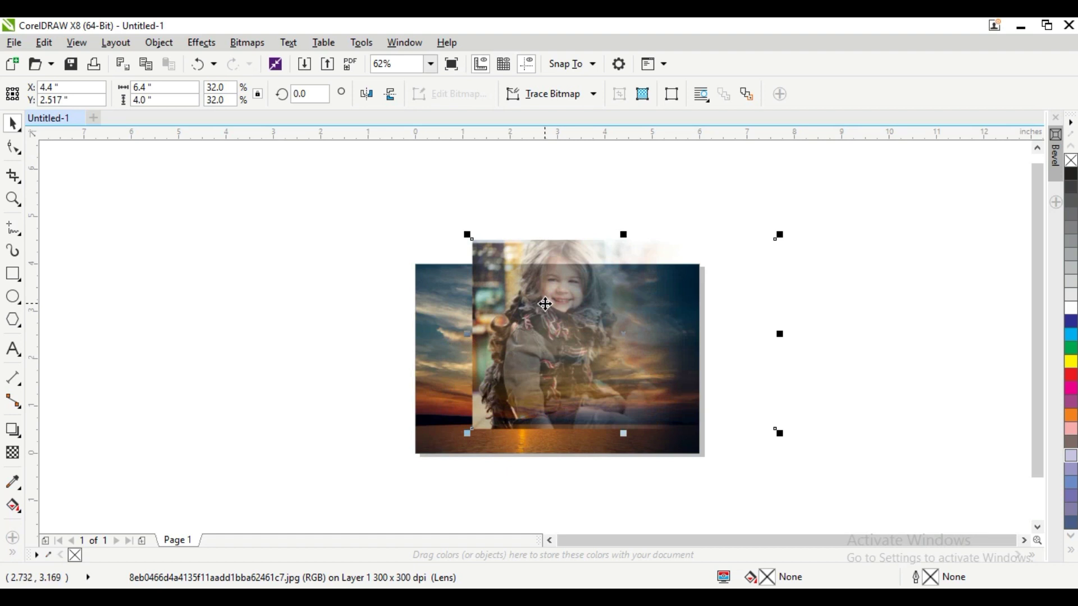
{"action": "key", "text": "ctrl+z"}
{"action": "left_click", "coordinate": [504, 221]}
{"action": "left_click", "coordinate": [472, 336]}
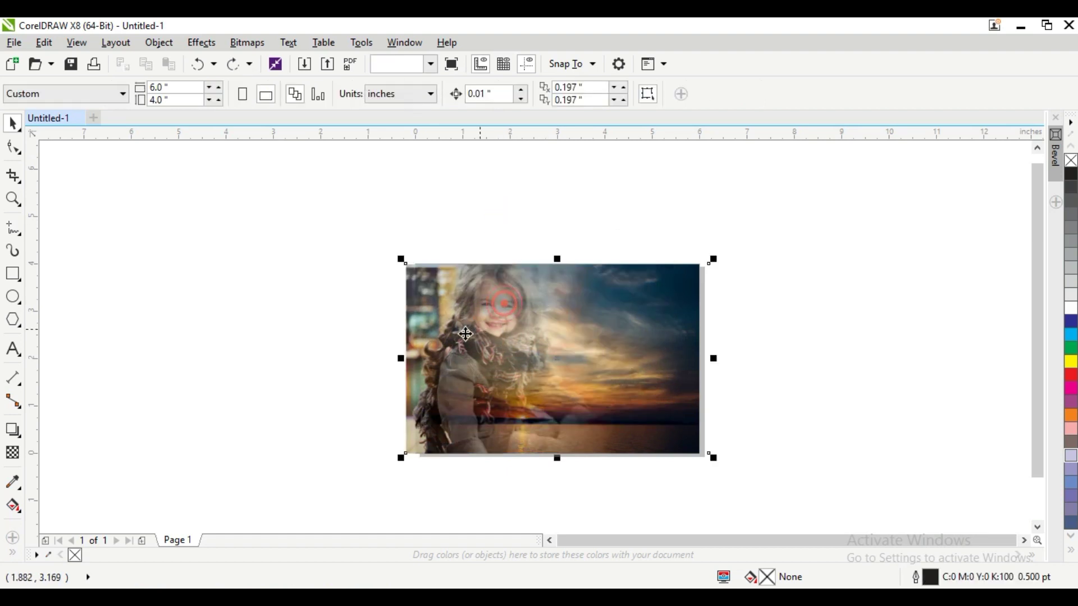
{"action": "left_click", "coordinate": [761, 370]}
{"action": "left_click_drag", "start_coordinate": [506, 352], "coordinate": [696, 413]}
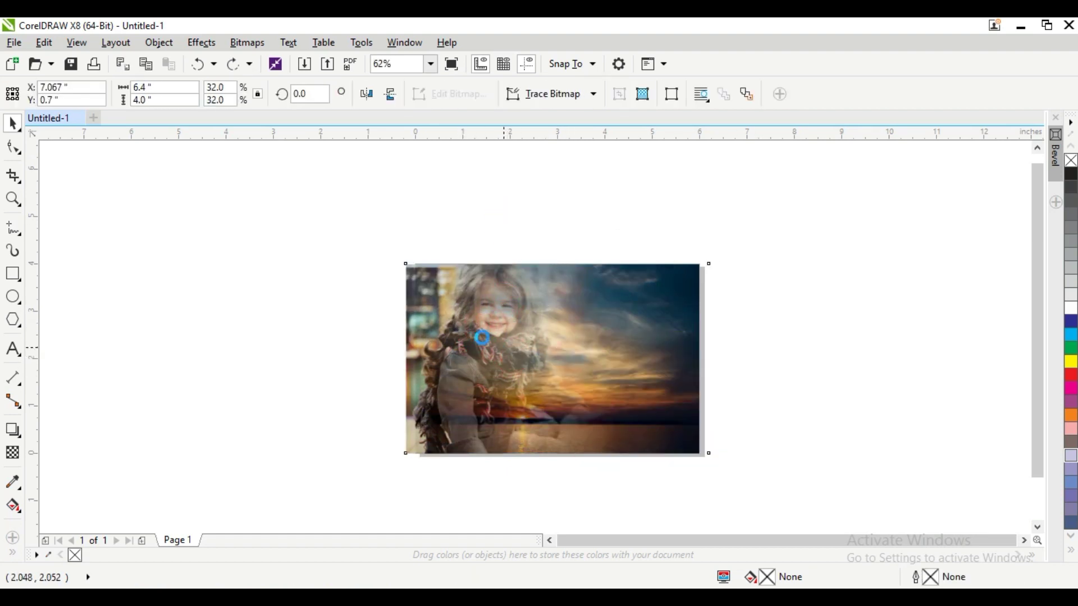
{"action": "left_click", "coordinate": [231, 233]}
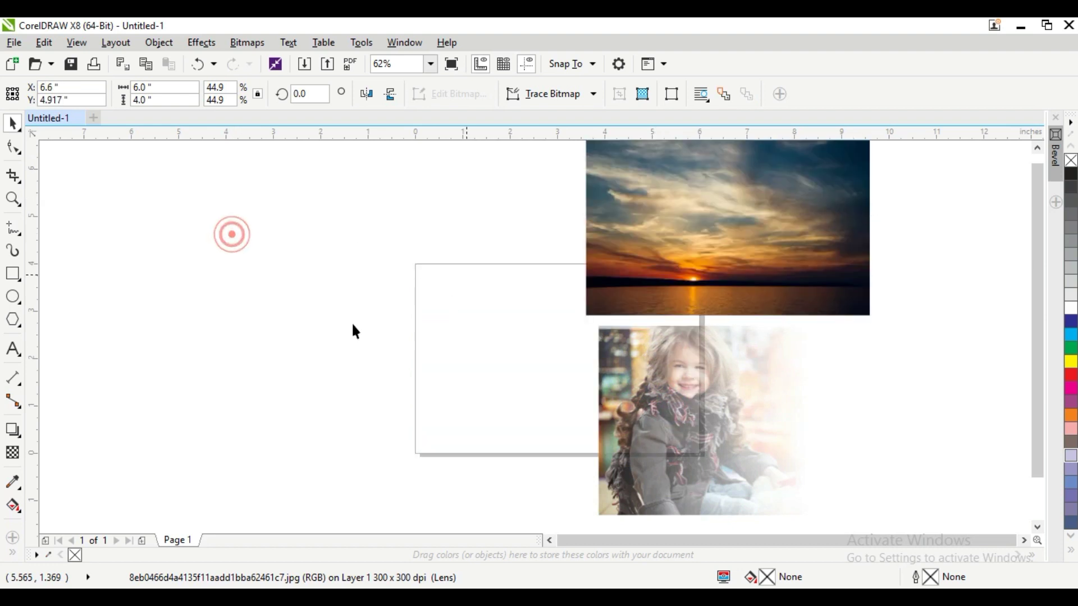
Step: Create a 6 × 4 inch rectangle exactly matching the page
{"action": "left_click", "coordinate": [15, 278]}
{"action": "double_click", "coordinate": [17, 284]}
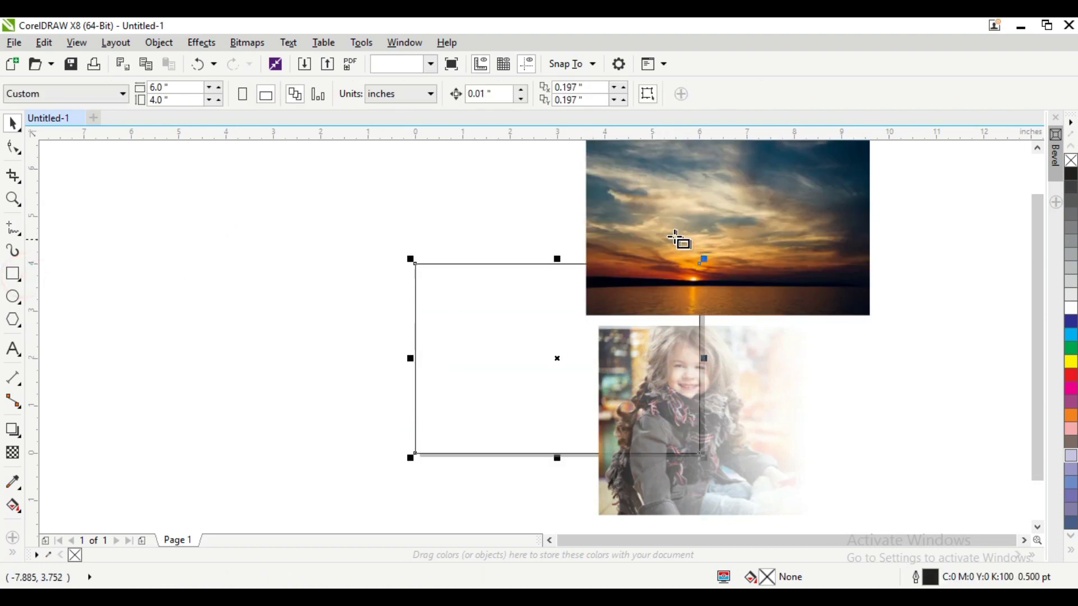
{"action": "key", "text": "space"}
{"action": "left_click", "coordinate": [226, 256]}
{"action": "left_click", "coordinate": [501, 302]}
{"action": "left_click", "coordinate": [456, 207]}
Step: PowerClip the sunset photo inside the page rectangle and fit it to the frame
{"action": "left_click", "coordinate": [649, 207]}
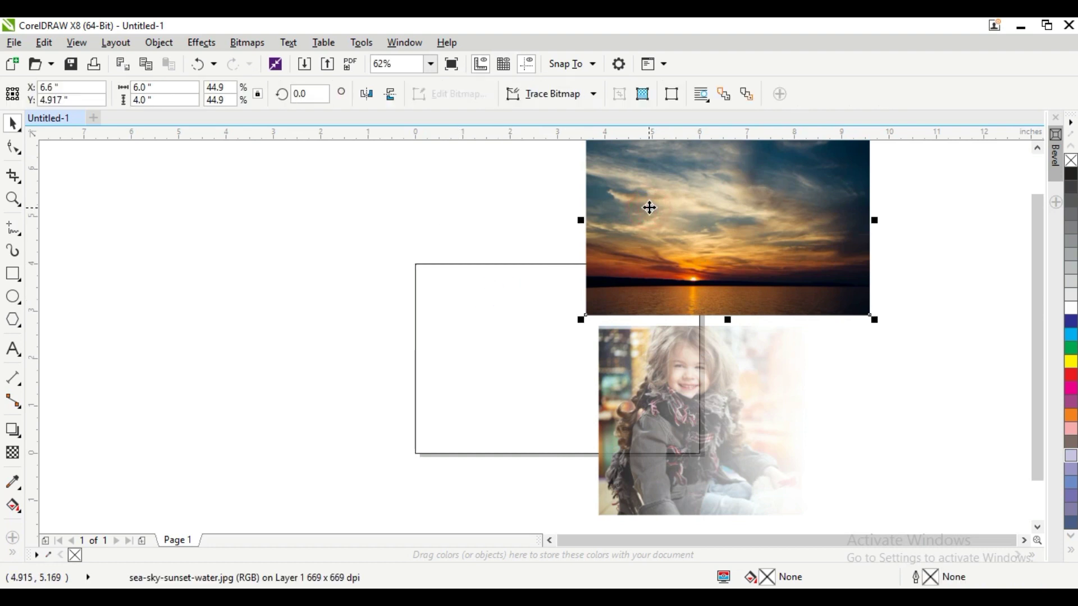
{"action": "right_click", "coordinate": [649, 208]}
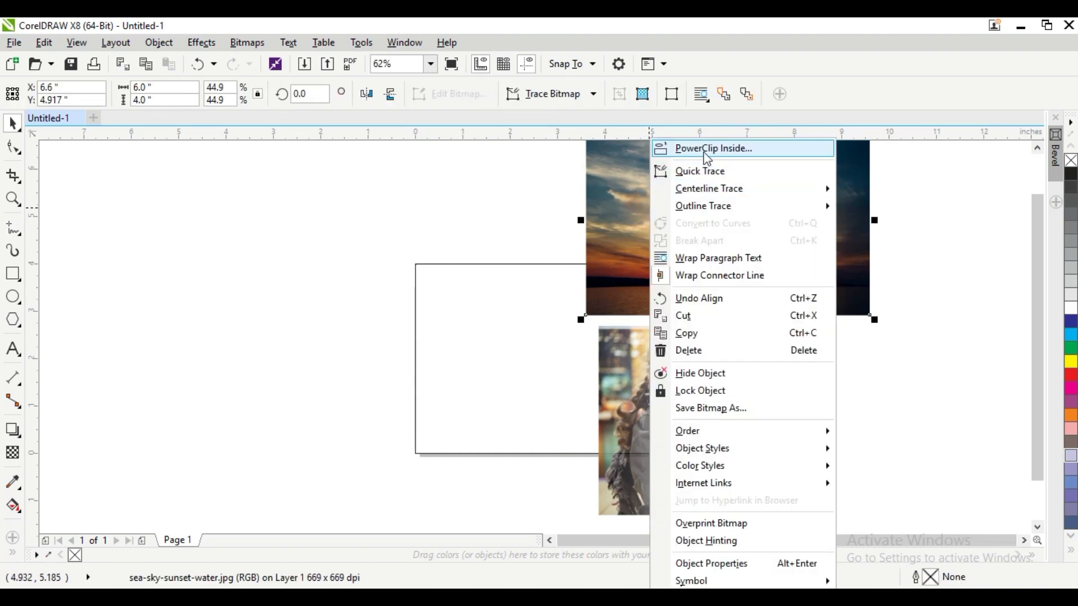
{"action": "left_click", "coordinate": [703, 151]}
{"action": "left_click", "coordinate": [494, 344]}
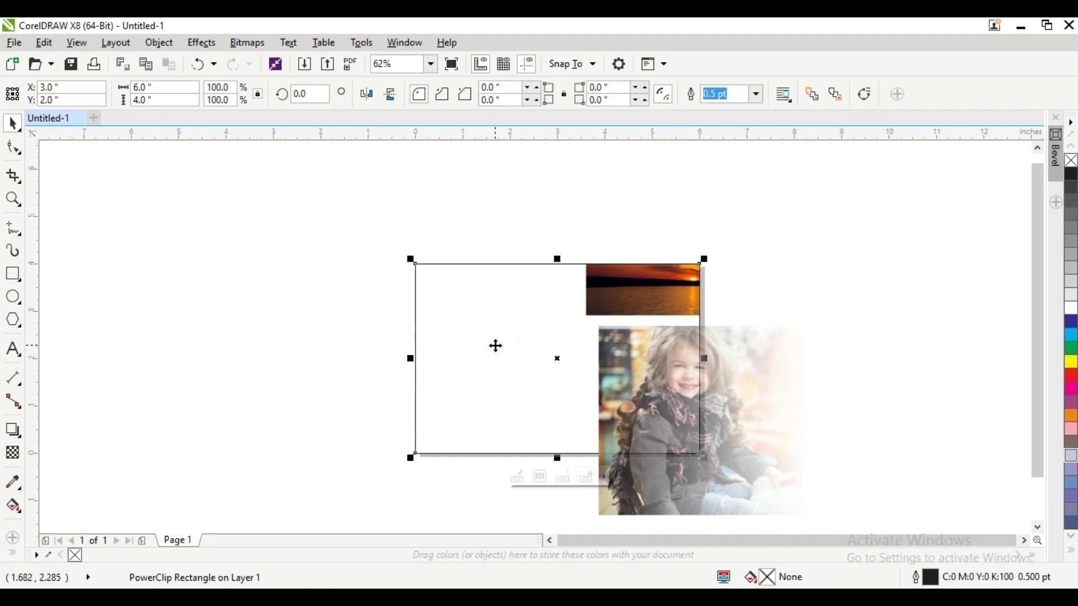
{"action": "double_click", "coordinate": [544, 300]}
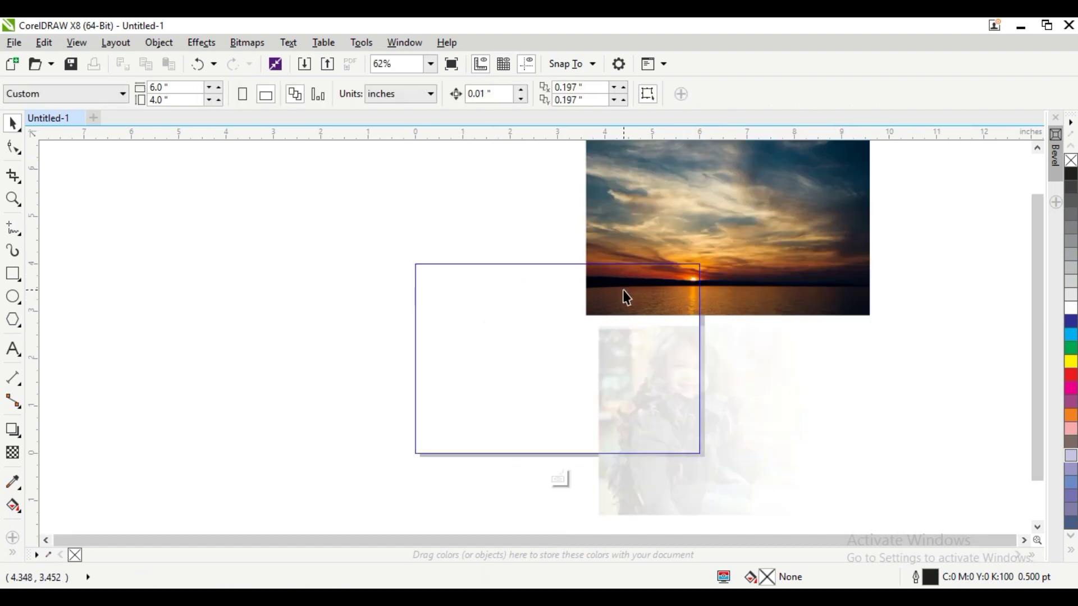
{"action": "left_click", "coordinate": [625, 264]}
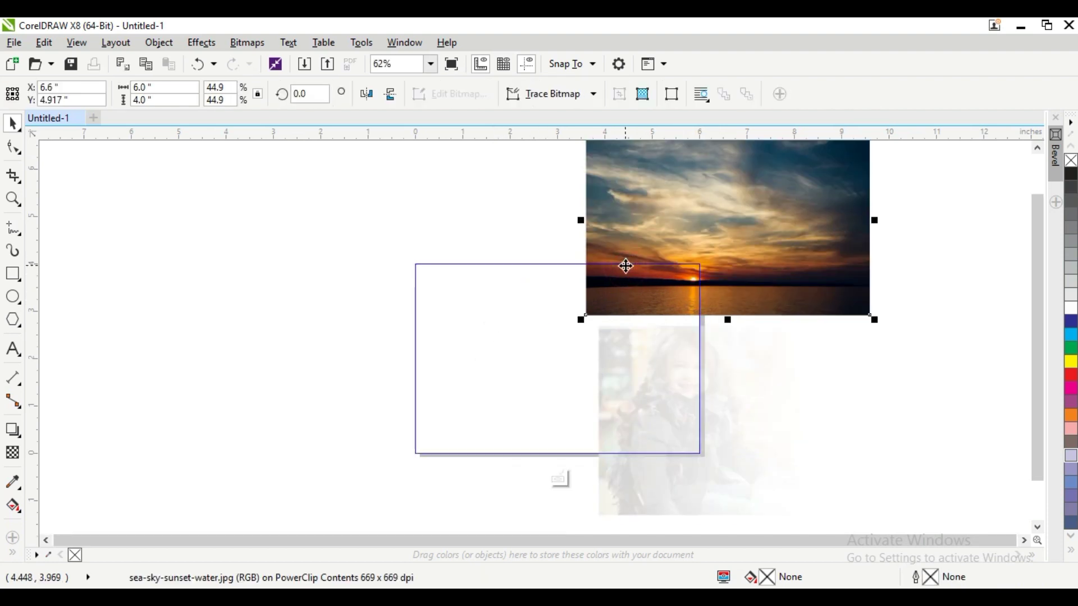
{"action": "left_click_drag", "start_coordinate": [625, 264], "coordinate": [625, 264]}
{"action": "left_click", "coordinate": [606, 222]}
{"action": "left_click", "coordinate": [605, 298]}
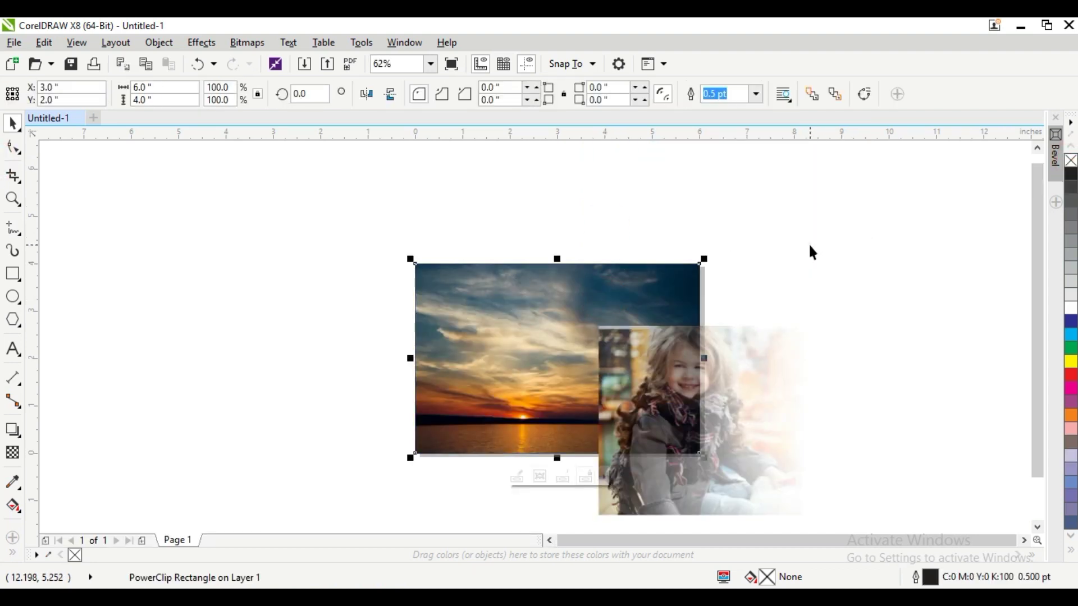
{"action": "key", "text": "Escape"}
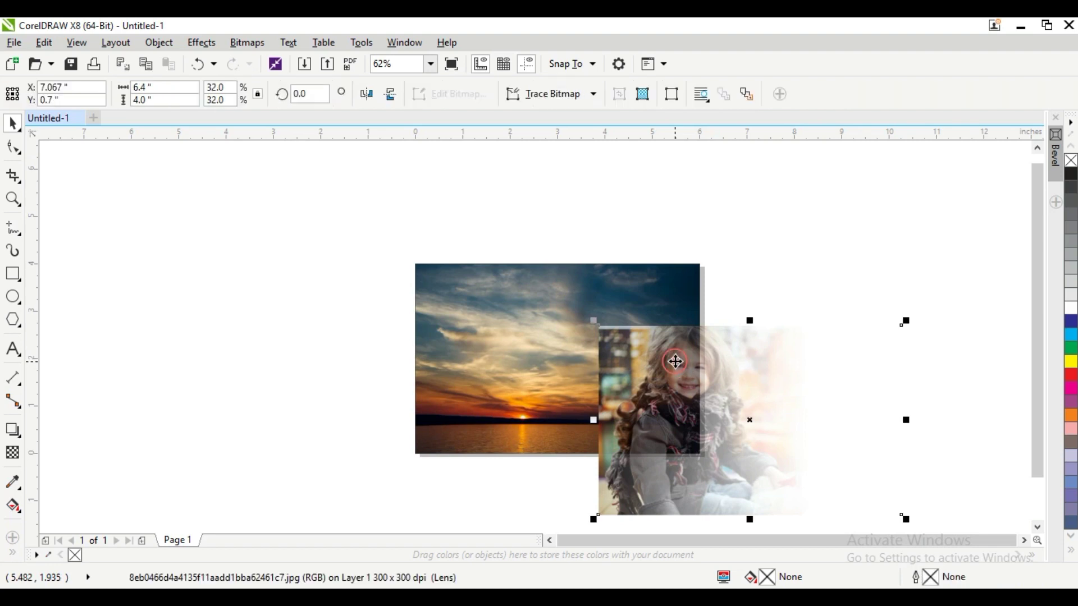
Step: PowerClip the faded girl photo into the same frame over the sunset
{"action": "right_click", "coordinate": [677, 365]}
{"action": "left_click", "coordinate": [739, 147]}
{"action": "left_click", "coordinate": [584, 297]}
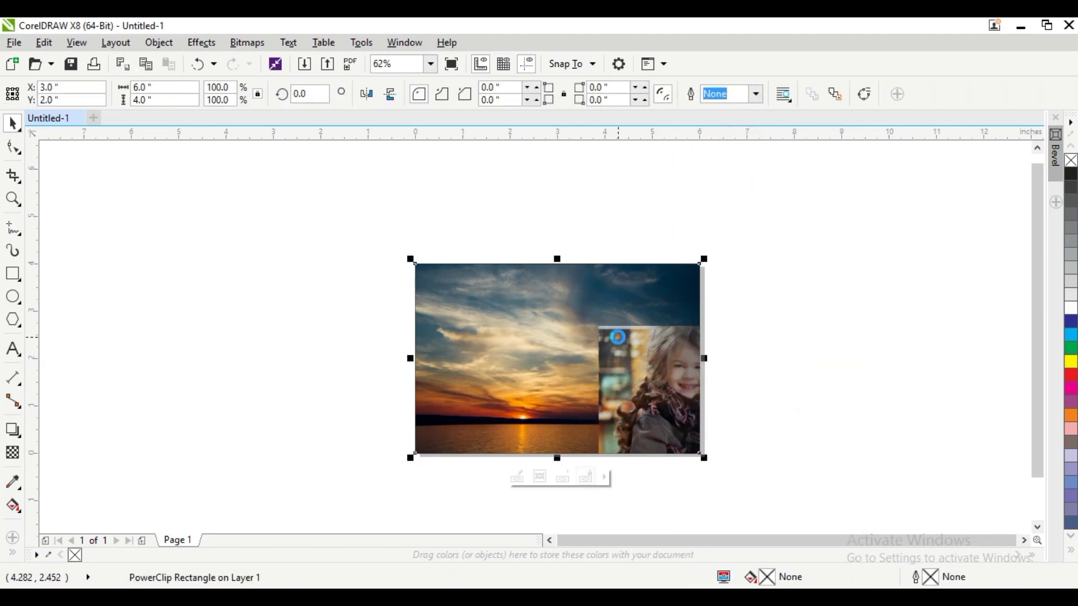
{"action": "left_click", "coordinate": [765, 338]}
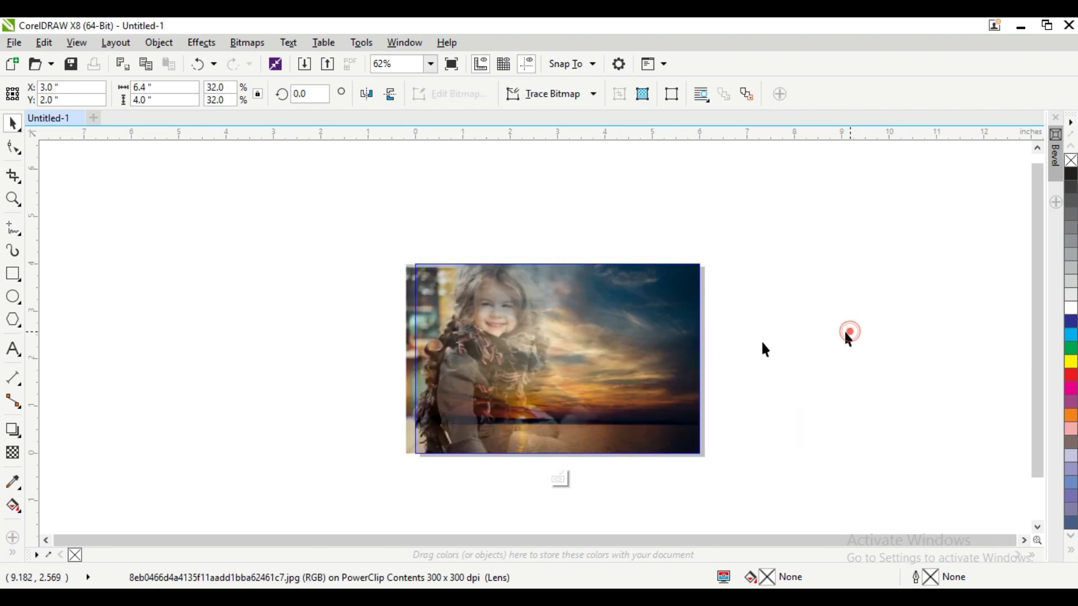
Step: Redo the clipped girl photo's linear transparency to run horizontally, solid left to transparent right
{"action": "left_click", "coordinate": [15, 452]}
{"action": "left_click", "coordinate": [407, 365]}
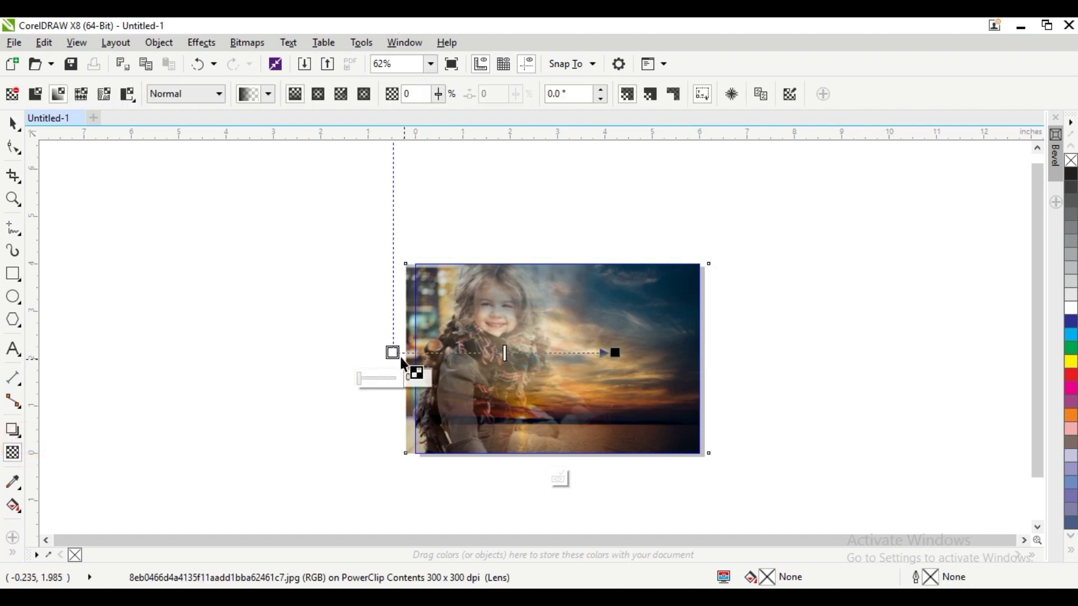
{"action": "left_click_drag", "start_coordinate": [457, 354], "coordinate": [456, 189]}
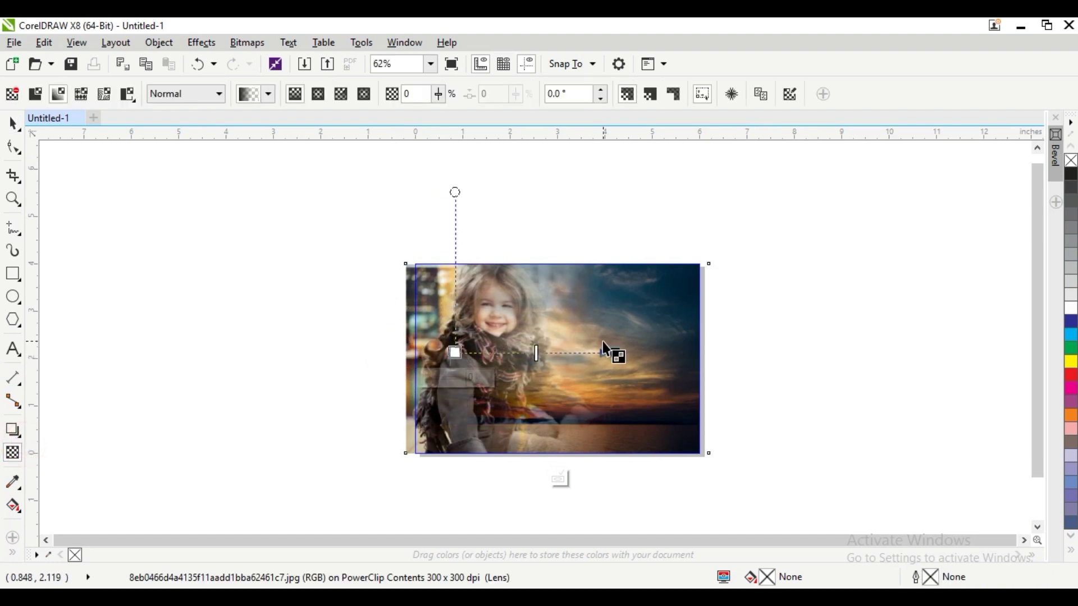
{"action": "left_click_drag", "start_coordinate": [455, 352], "coordinate": [555, 353]}
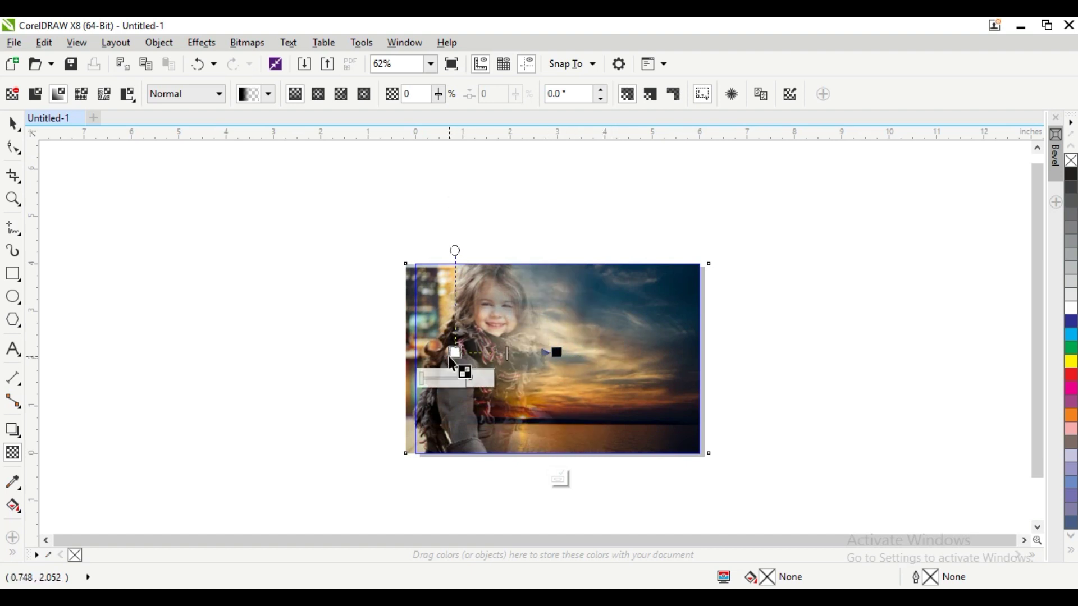
{"action": "mouse_move", "coordinate": [453, 354]}
{"action": "left_mouse_down"}
{"action": "mouse_move", "coordinate": [464, 353]}
{"action": "mouse_move", "coordinate": [451, 354]}
{"action": "left_mouse_up"}
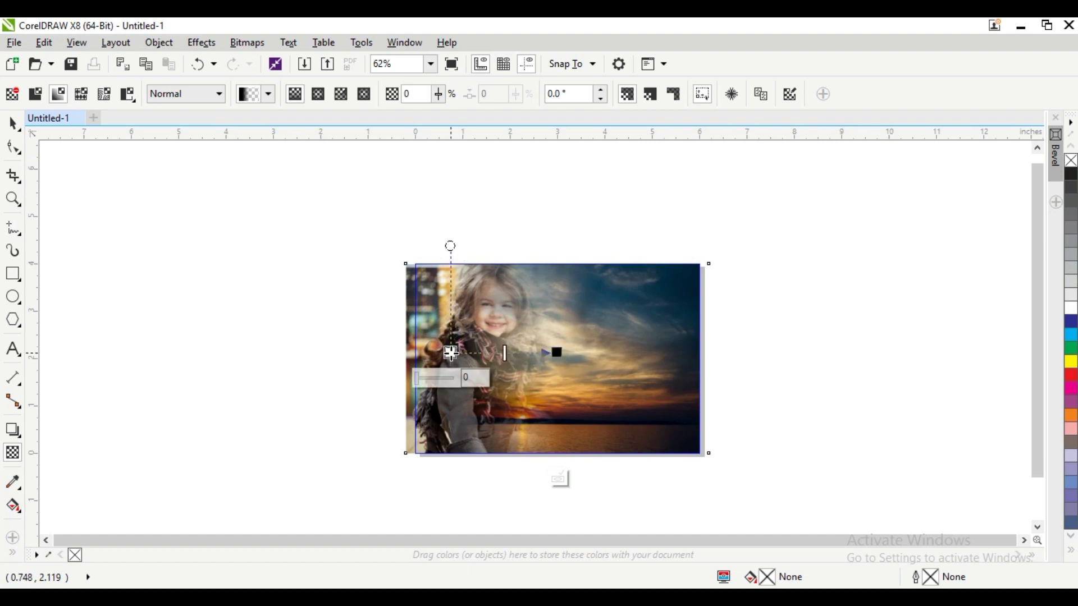
{"action": "left_click", "coordinate": [17, 129]}
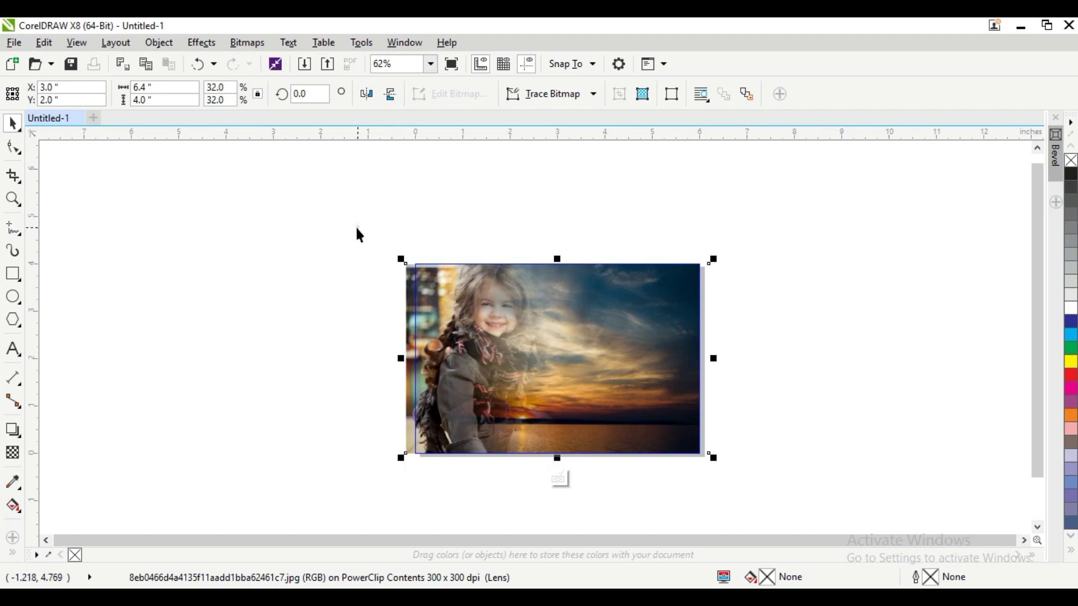
Step: Nudge the clipped girl photo two steps left, then drag it slightly back right
{"action": "left_click", "coordinate": [392, 266]}
{"action": "left_click", "coordinate": [409, 274]}
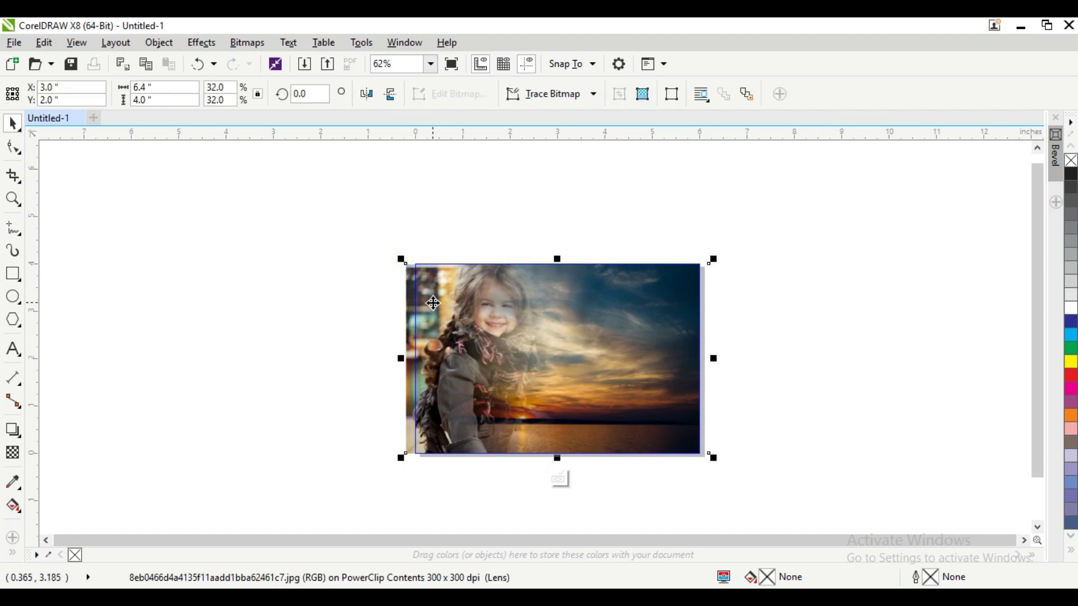
{"action": "key", "text": "Left"}
{"action": "key", "text": "Left"}
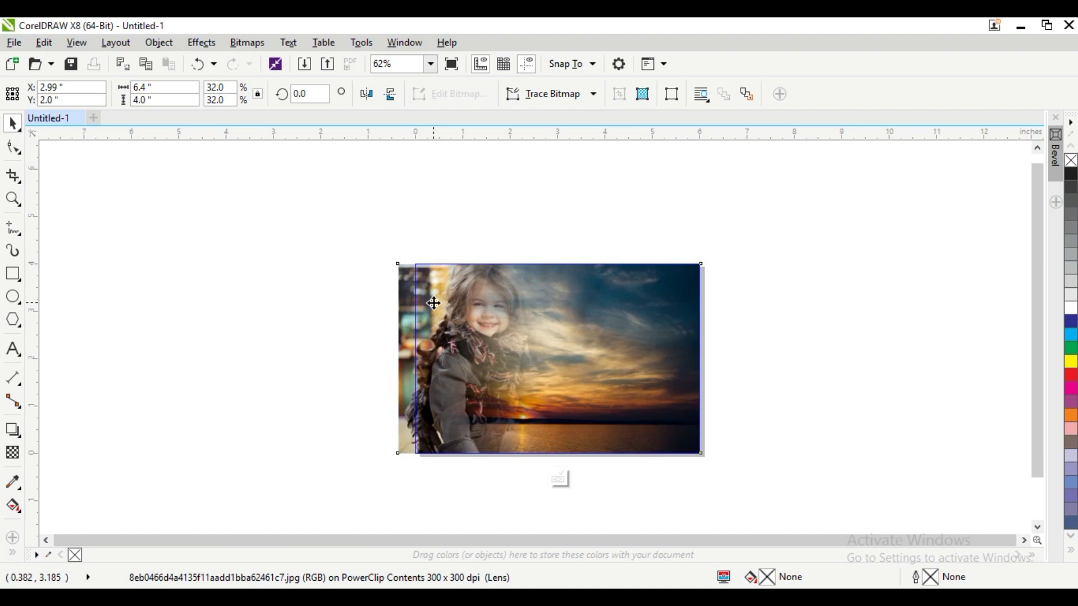
{"action": "key", "text": "Left"}
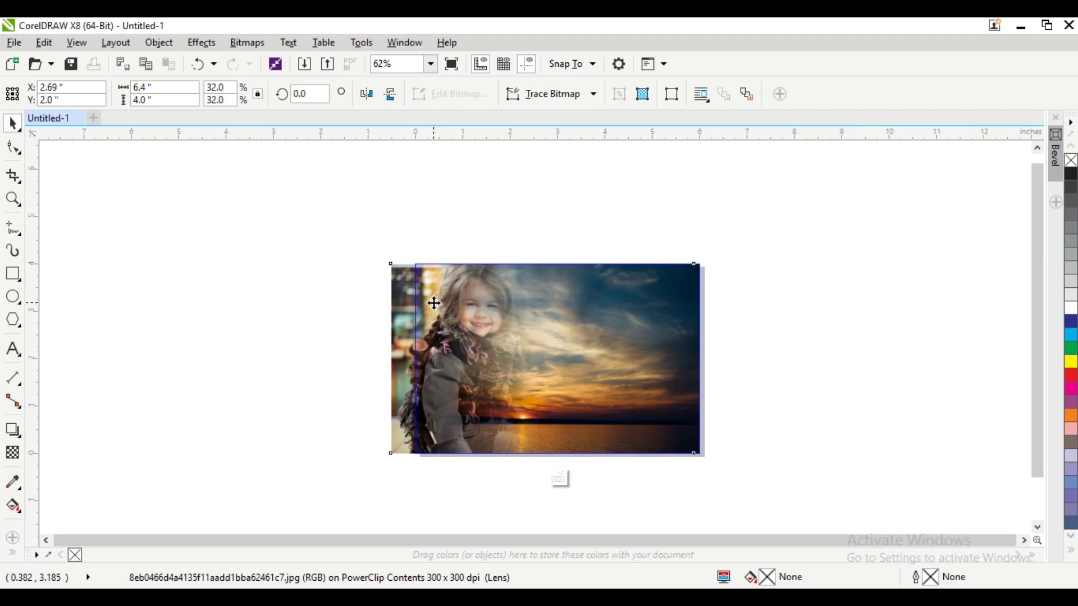
{"action": "left_click_drag", "start_coordinate": [488, 378], "coordinate": [492, 379]}
{"action": "scroll", "coordinate": [492, 379], "scroll_direction": "up", "scroll_amount": 2}
{"action": "scroll", "coordinate": [465, 318], "scroll_direction": "up", "scroll_amount": 2}
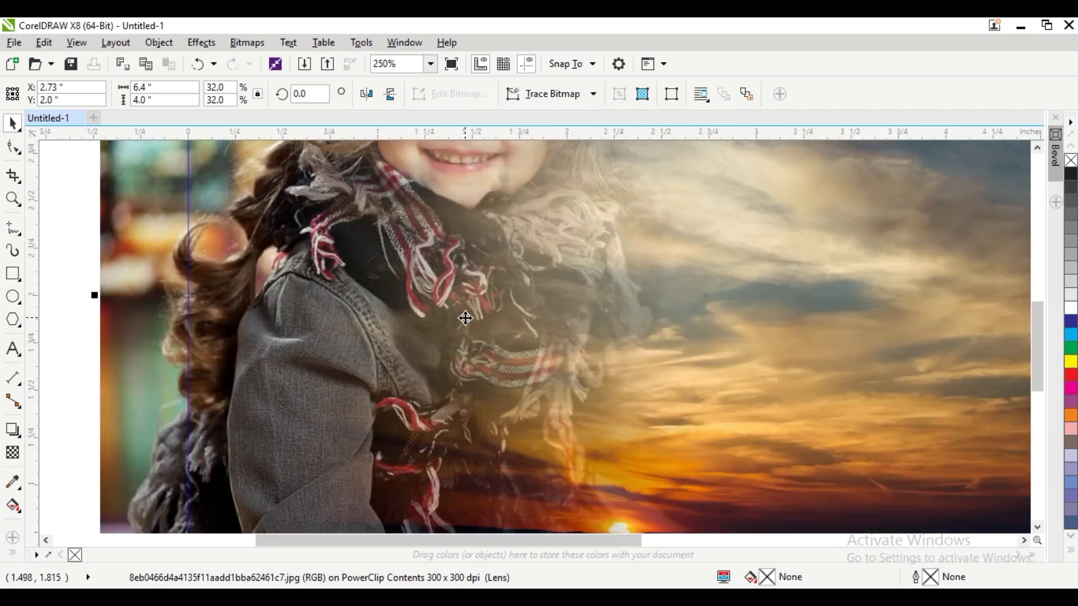
{"action": "scroll", "coordinate": [466, 317], "scroll_direction": "down", "scroll_amount": 1}
{"action": "left_click", "coordinate": [941, 322]}
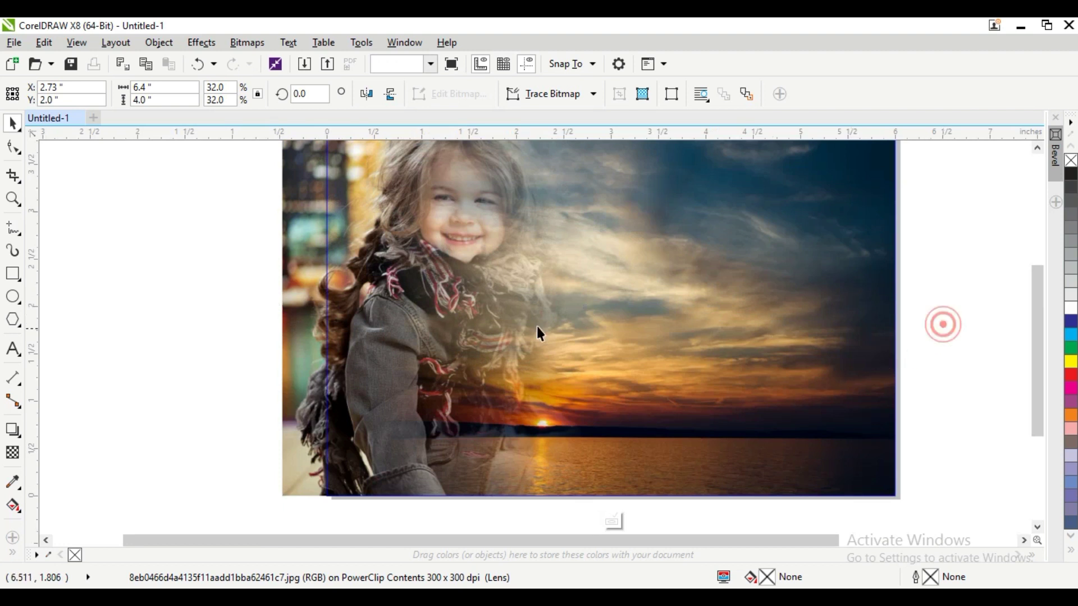
{"action": "scroll", "coordinate": [493, 329], "scroll_direction": "down", "scroll_amount": 1}
{"action": "left_click", "coordinate": [450, 310]}
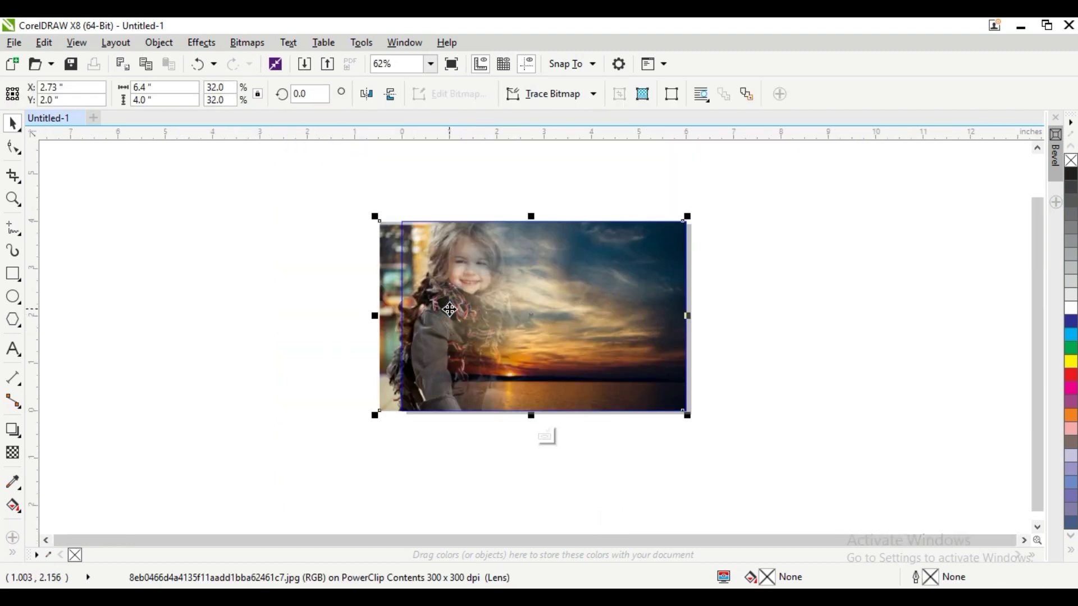
{"action": "left_click", "coordinate": [368, 95]}
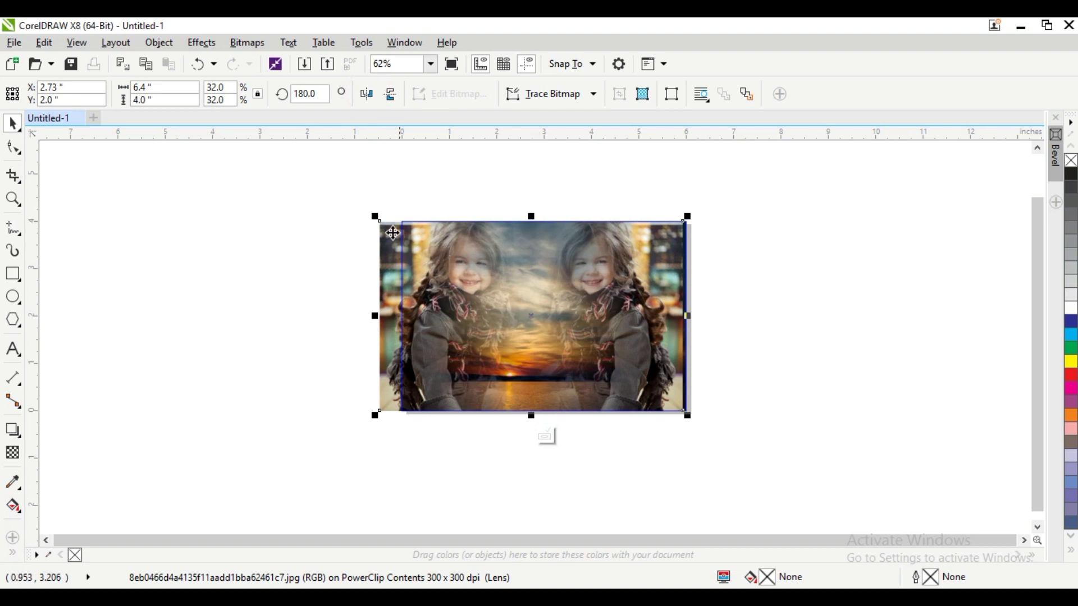
{"action": "left_click_drag", "start_coordinate": [375, 217], "coordinate": [601, 397]}
{"action": "scroll", "coordinate": [614, 405], "scroll_direction": "up", "scroll_amount": 1}
{"action": "left_click_drag", "start_coordinate": [564, 302], "coordinate": [448, 229]}
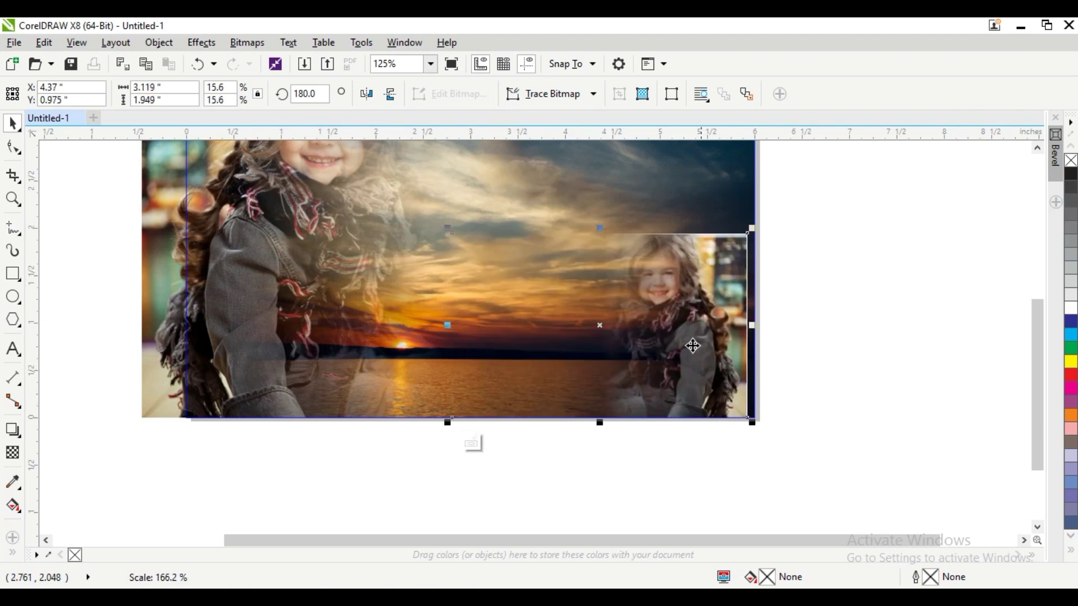
{"action": "key", "text": "Escape"}
{"action": "left_click", "coordinate": [712, 343]}
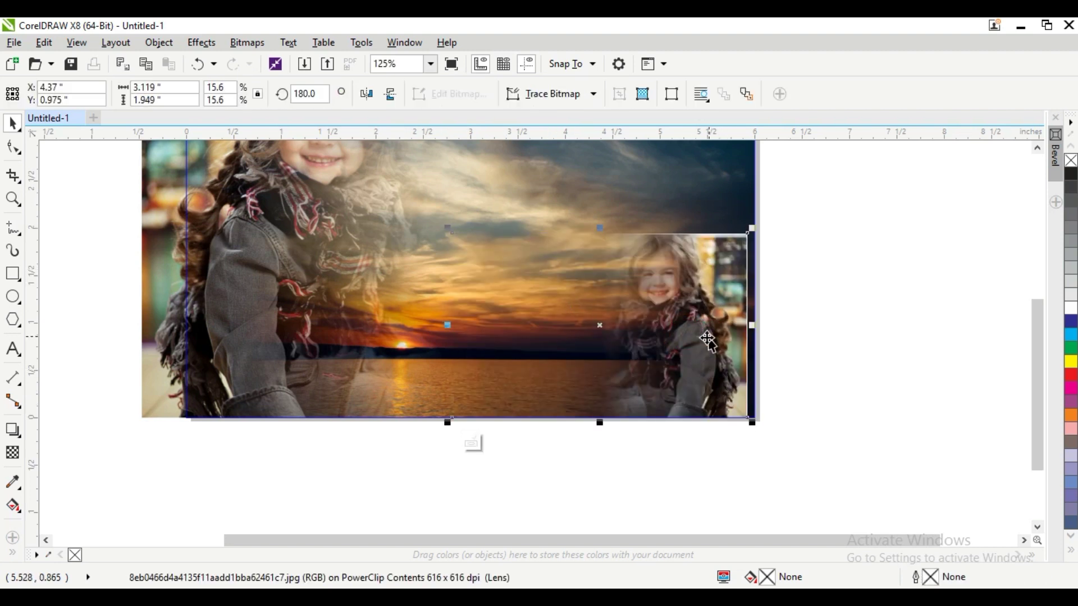
{"action": "key", "text": "Escape"}
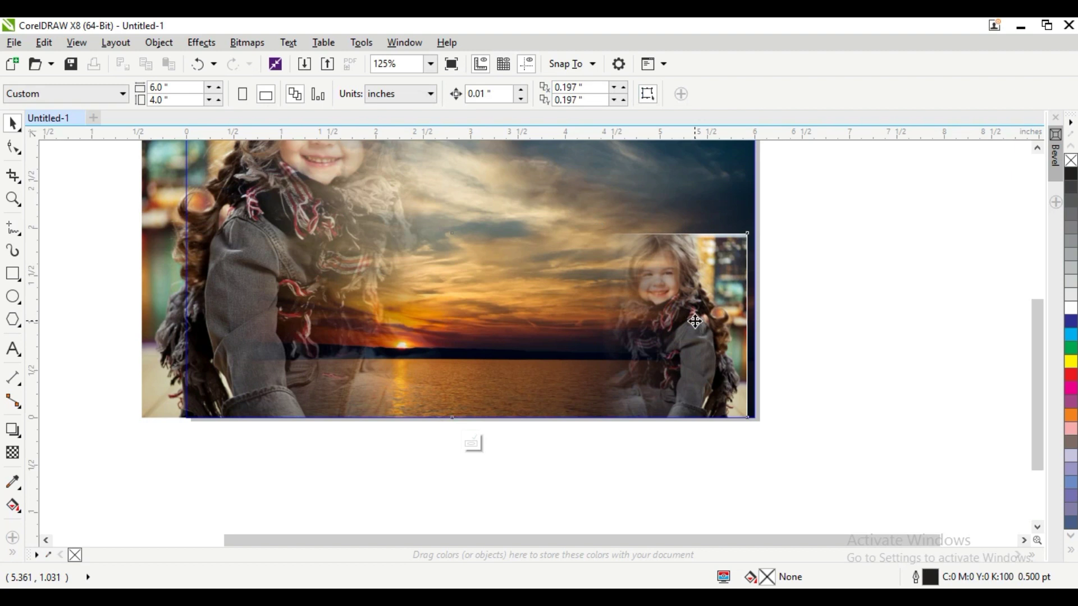
{"action": "left_click", "coordinate": [694, 320]}
{"action": "left_click_drag", "start_coordinate": [707, 324], "coordinate": [714, 331]}
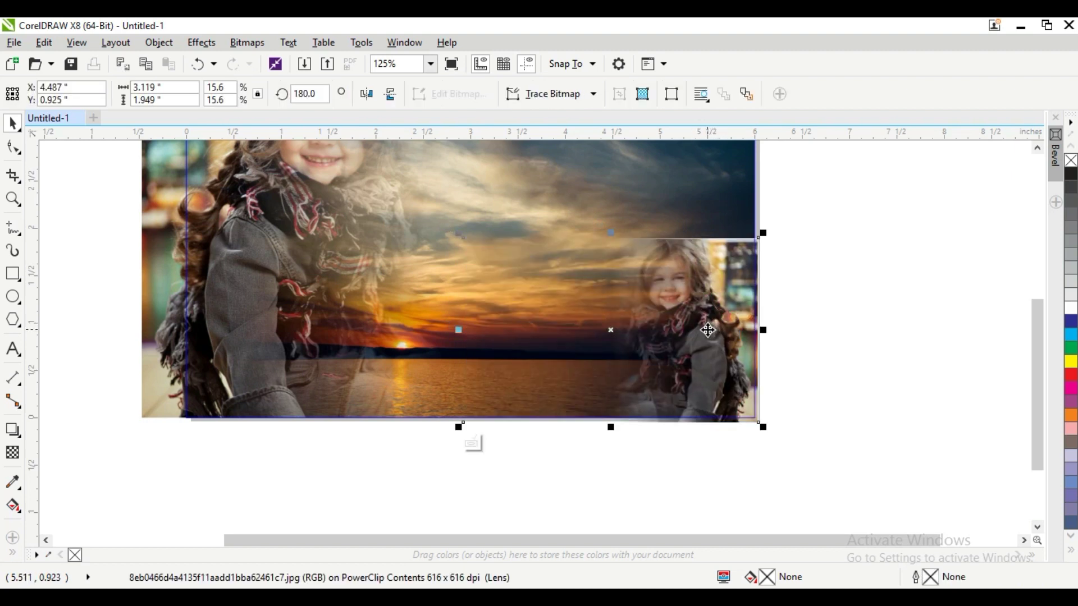
{"action": "key", "text": "Delete"}
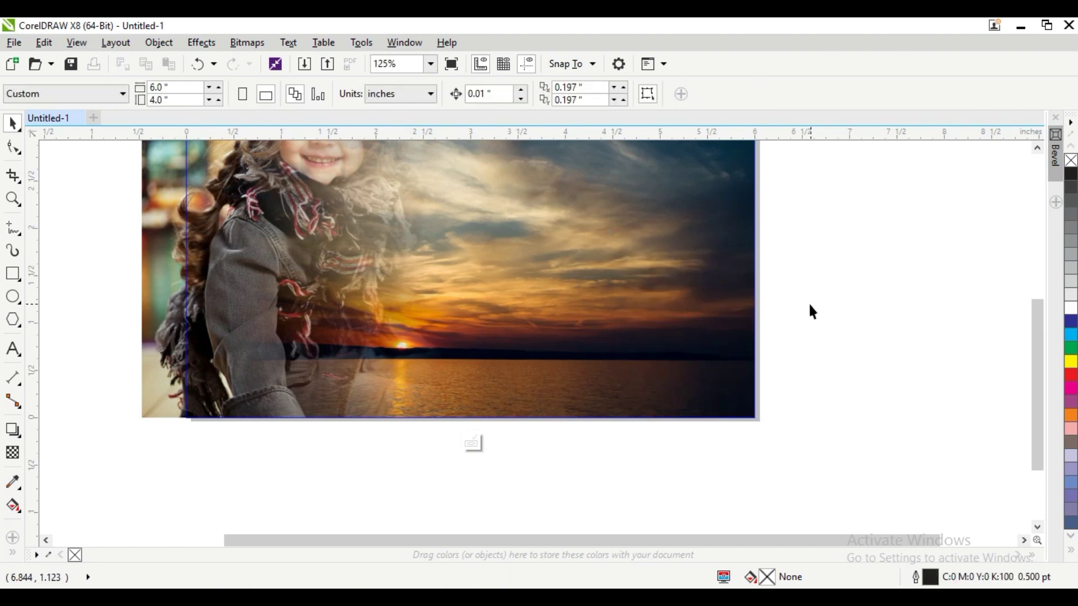
Step: Enlarge the girl photo from its top-left corner to about 6.43 × 4.02 in, filling the frame's left edge
{"action": "scroll", "coordinate": [804, 312], "scroll_direction": "down", "scroll_amount": 2}
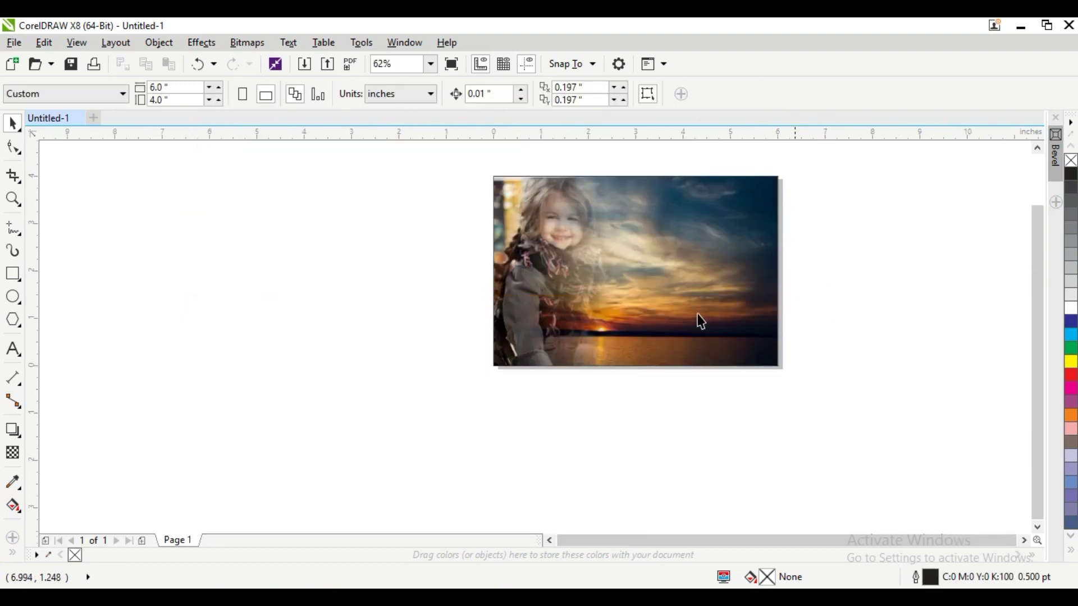
{"action": "left_click", "coordinate": [670, 302]}
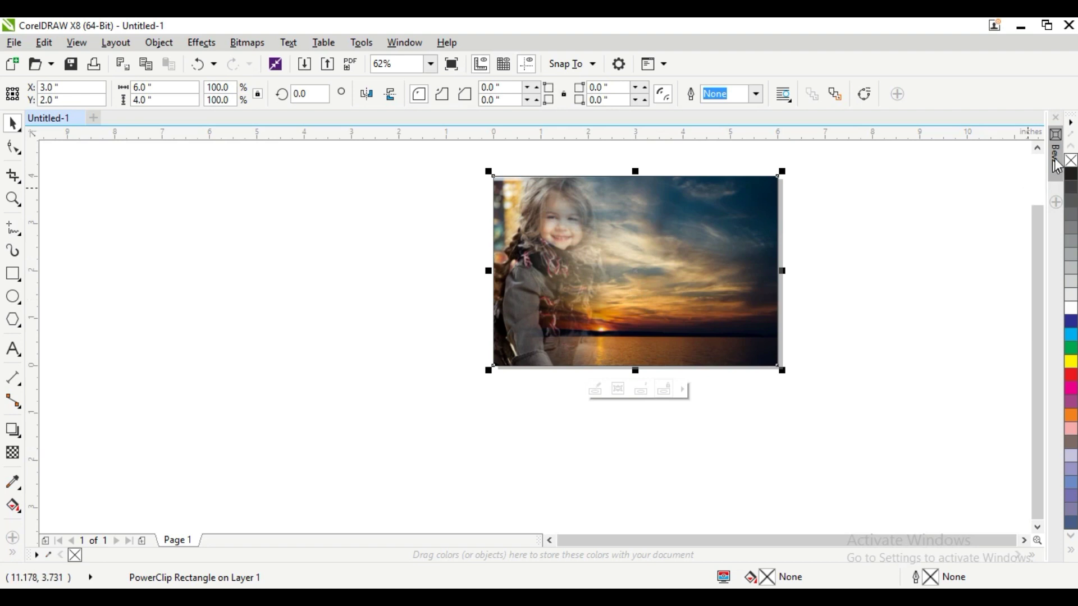
{"action": "left_click", "coordinate": [611, 292]}
{"action": "key", "text": "Escape"}
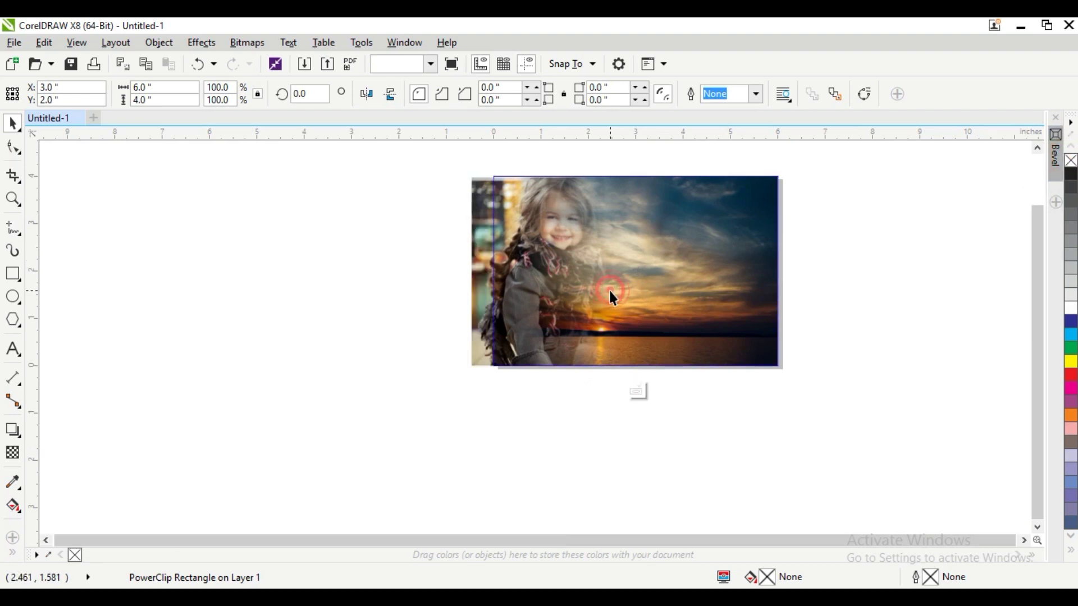
{"action": "scroll", "coordinate": [539, 163], "scroll_direction": "up", "scroll_amount": 1}
{"action": "scroll", "coordinate": [526, 199], "scroll_direction": "up", "scroll_amount": 1}
{"action": "left_click", "coordinate": [254, 170]}
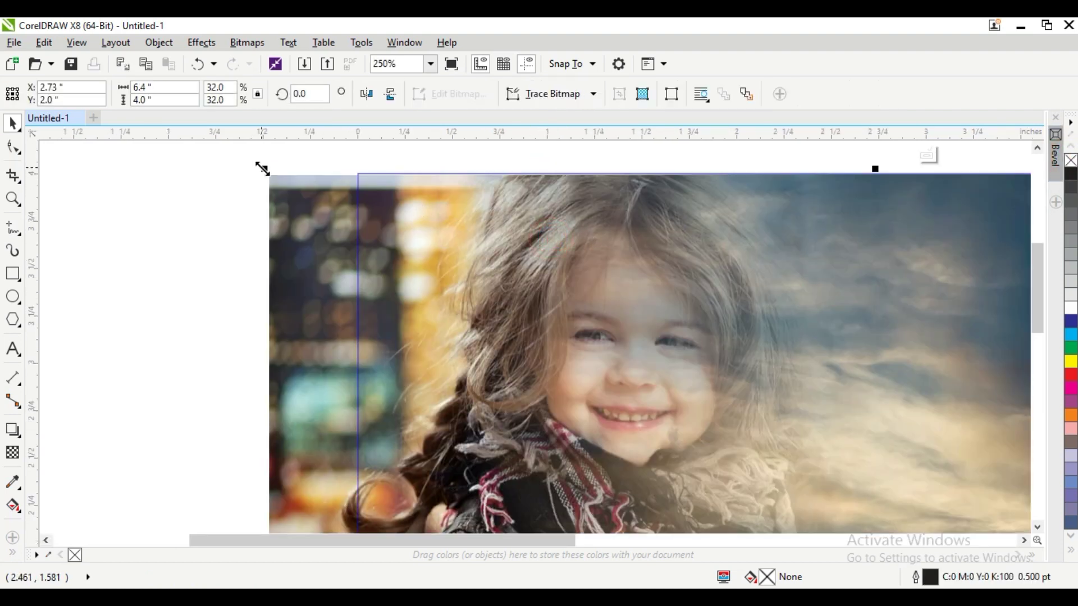
{"action": "left_click_drag", "start_coordinate": [260, 168], "coordinate": [243, 166]}
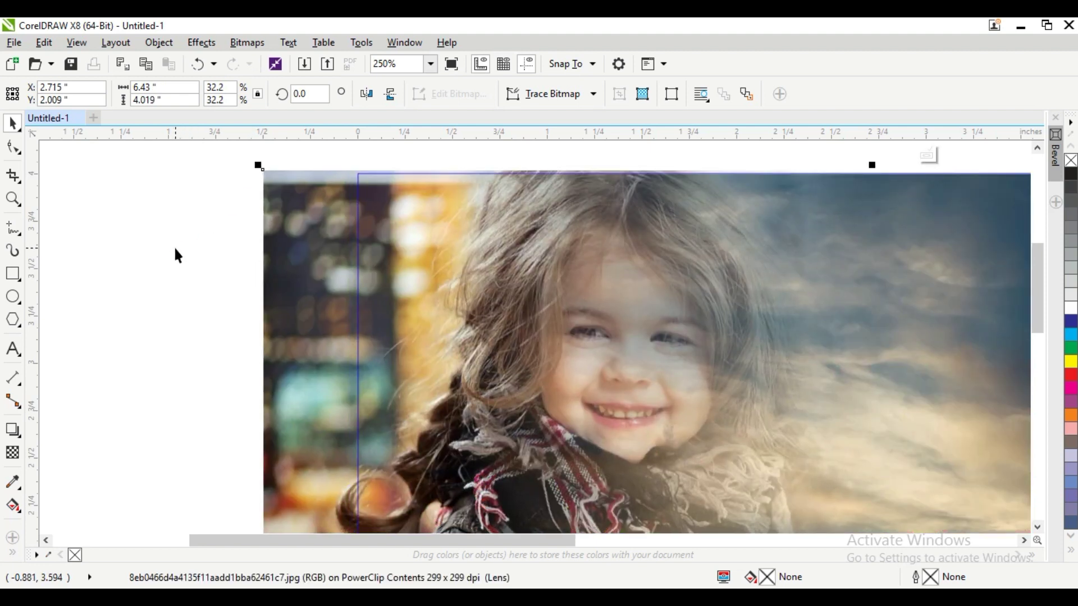
{"action": "left_click", "coordinate": [175, 250]}
{"action": "scroll", "coordinate": [174, 247], "scroll_direction": "down", "scroll_amount": 1}
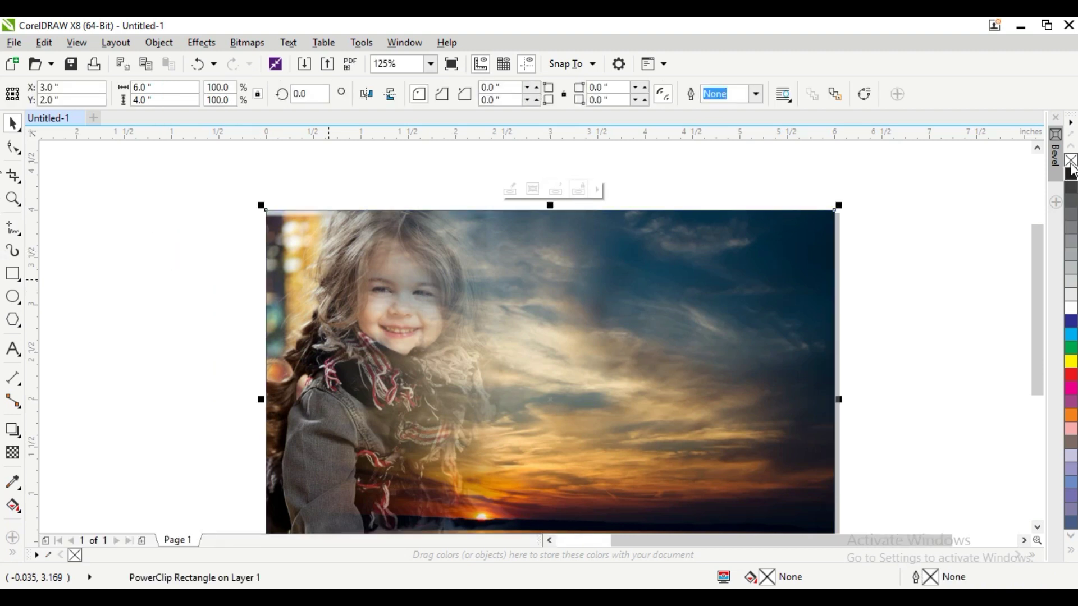
{"action": "left_click", "coordinate": [12, 200]}
{"action": "left_click", "coordinate": [142, 94]}
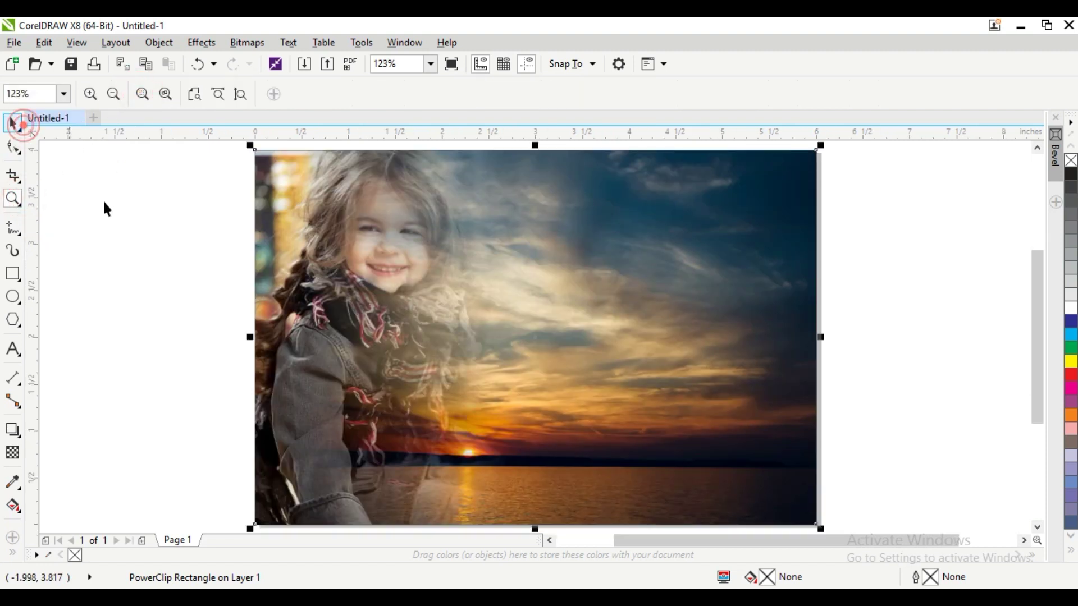
{"action": "left_click", "coordinate": [152, 200]}
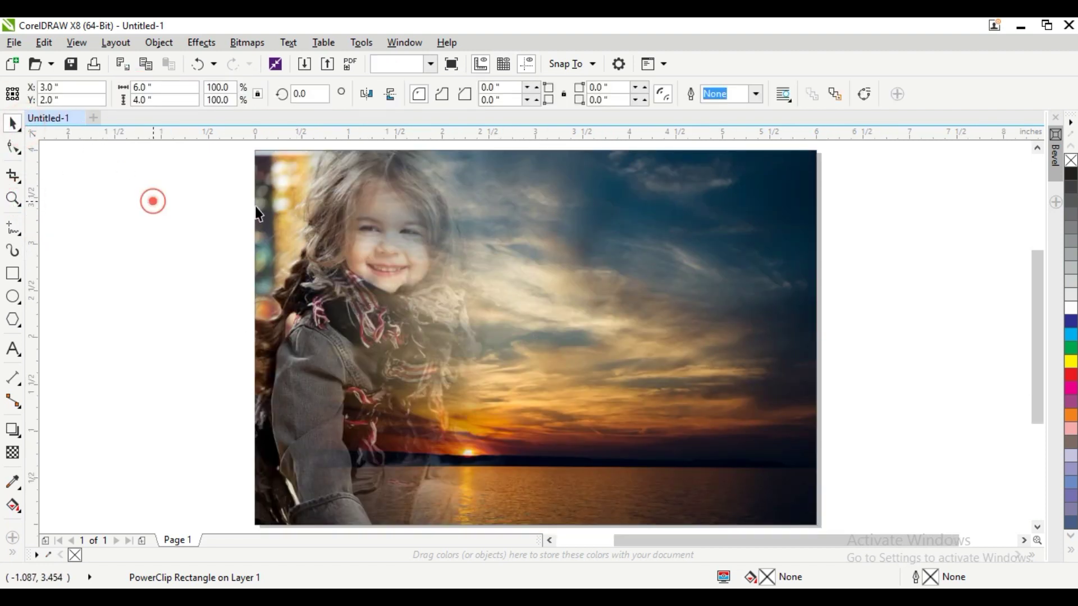
{"action": "left_click", "coordinate": [382, 242]}
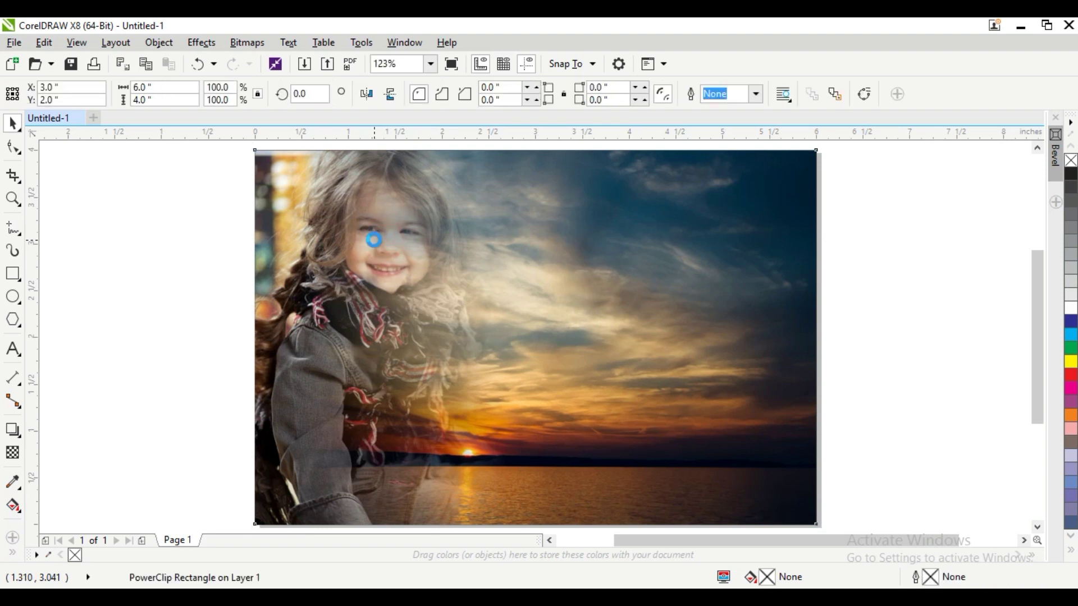
{"action": "left_click", "coordinate": [188, 248]}
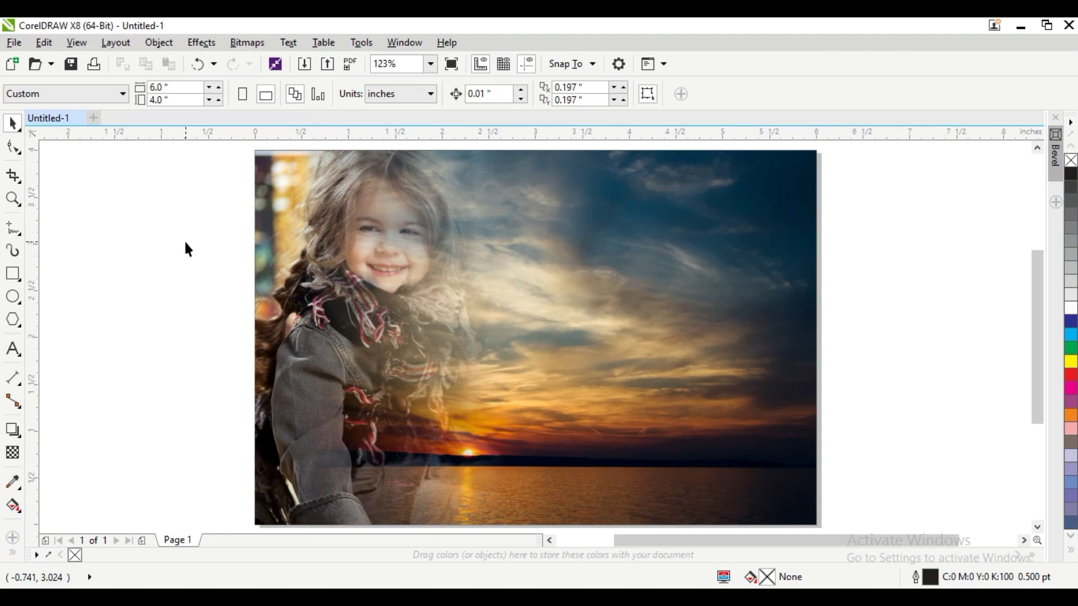